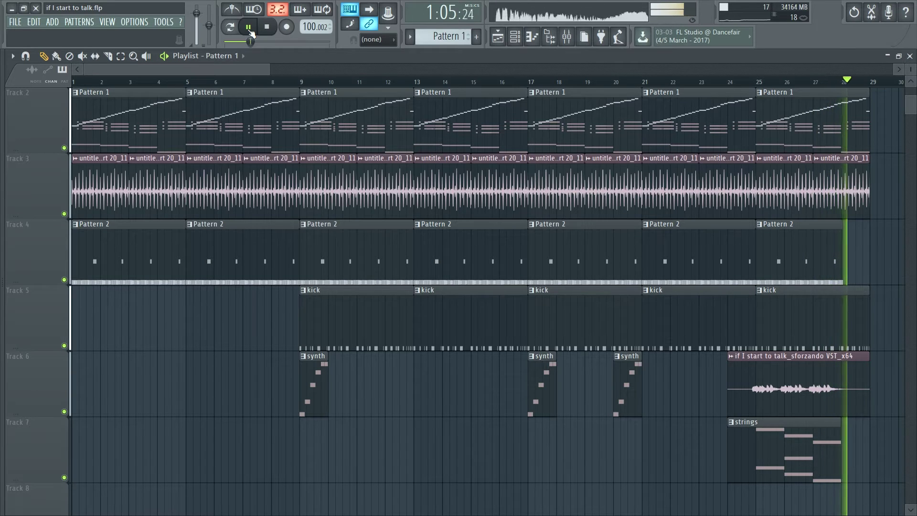
# Step: Stop the song, show the channel rack, and play a short stretch before pausing
pyautogui.press('space')
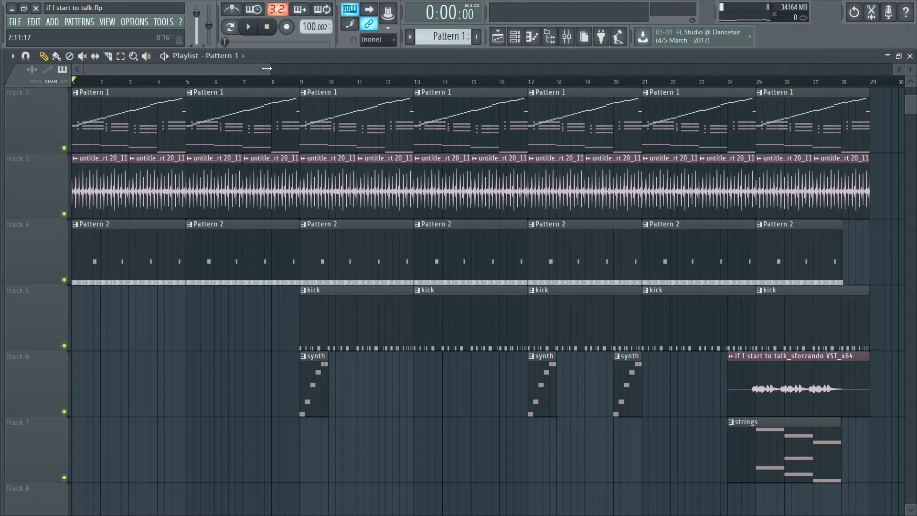
pyautogui.click(515, 36)
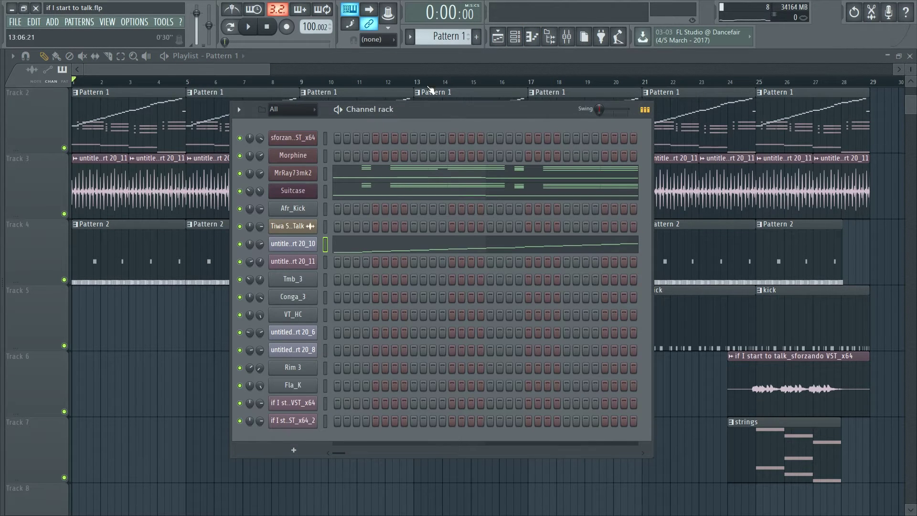
pyautogui.click(242, 30)
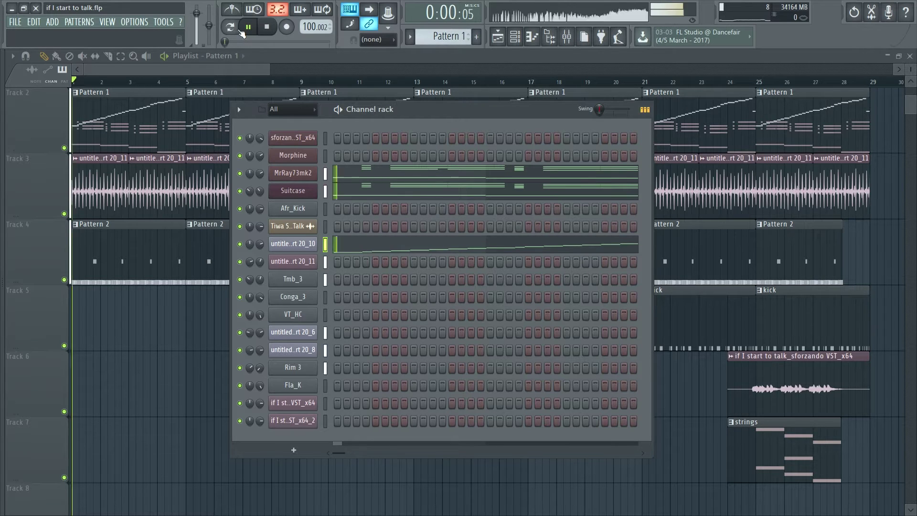
pyautogui.click(248, 35)
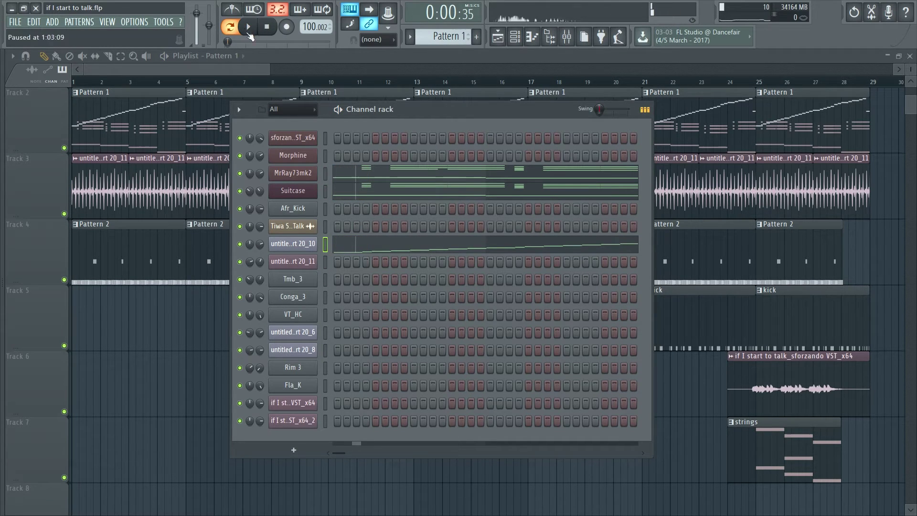
# Step: Open the MrRay73mk2 plugin, examine its detailed channel settings, and minimize its window
pyautogui.click(303, 175)
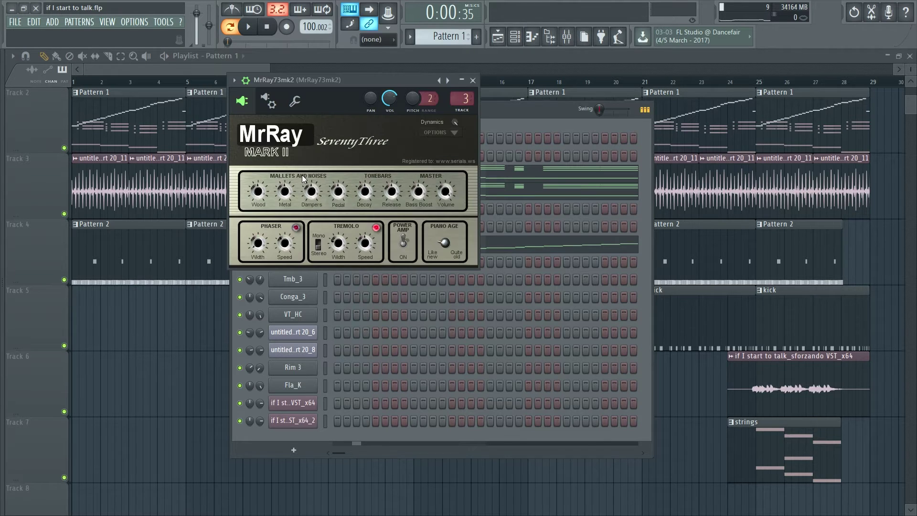
pyautogui.moveTo(329, 79); pyautogui.dragTo(363, 108)
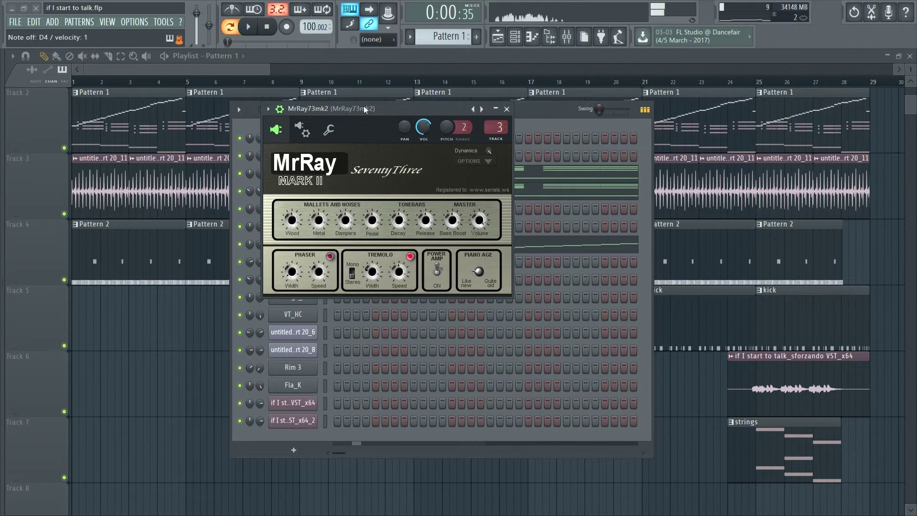
pyautogui.click(332, 129)
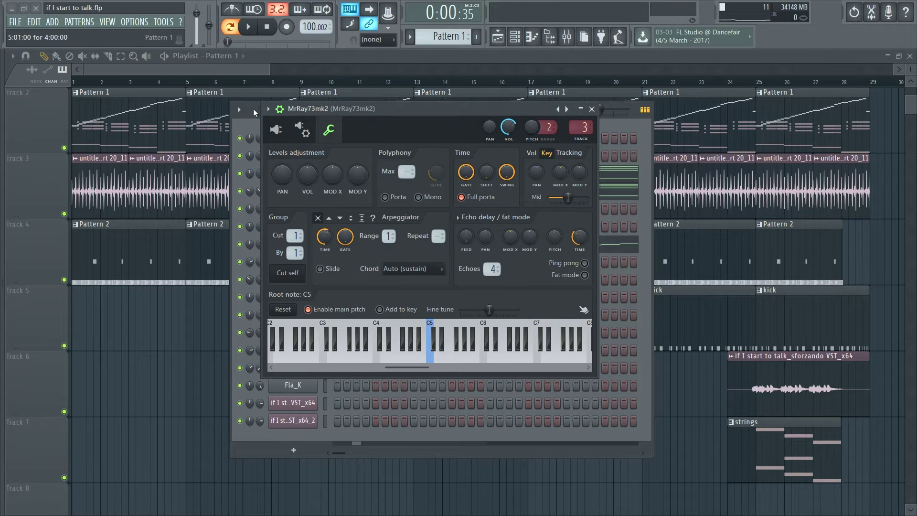
pyautogui.click(586, 111)
# Step: Solo the MrRay73mk2 channel and the Suitcase channel in turn, playing Pattern 1 briefly for each
pyautogui.rightClick(241, 177)
pyautogui.click(251, 180)
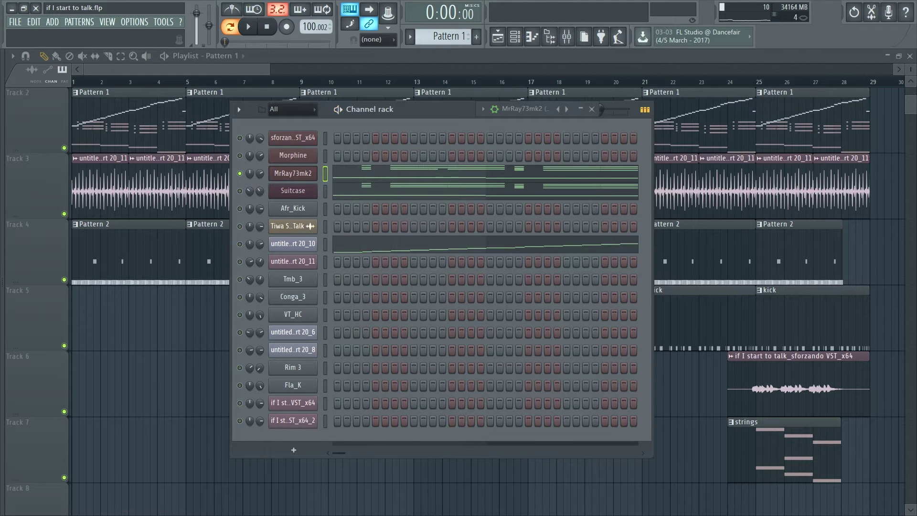
pyautogui.press('space')
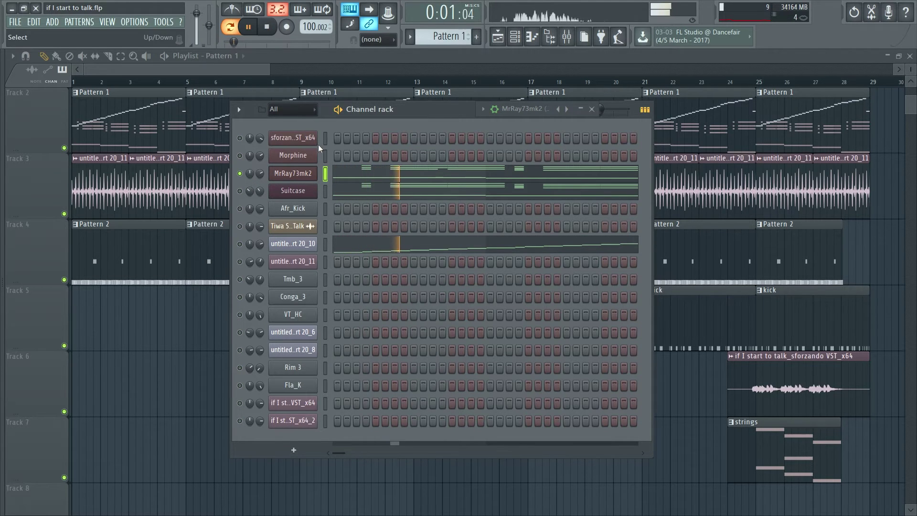
pyautogui.press('space')
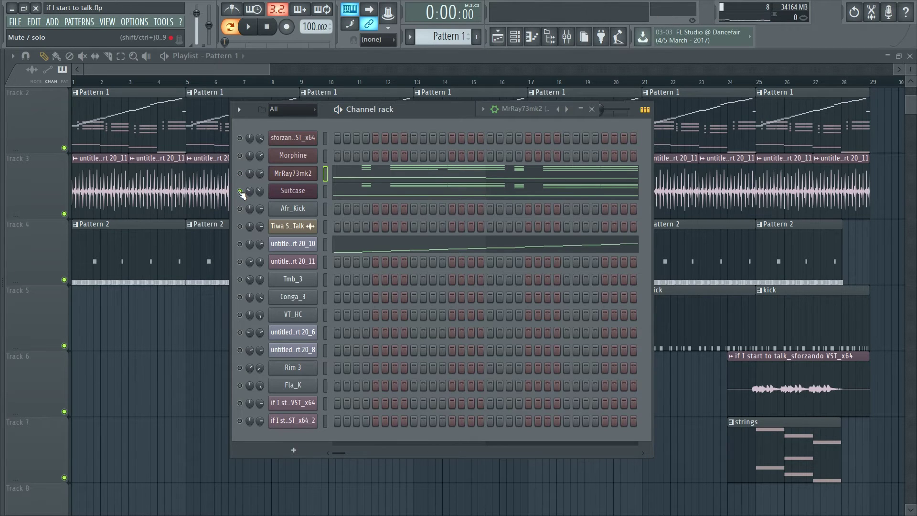
pyautogui.press('space')
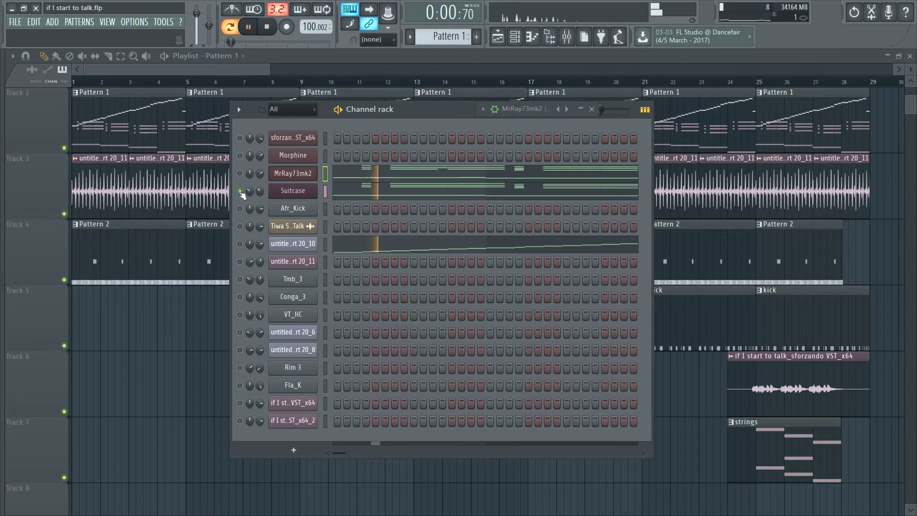
pyautogui.press('space')
# Step: Compare the Suitcase and MrRay73mk2 plugin windows and play the soloed Suitcase part again
pyautogui.click(293, 190)
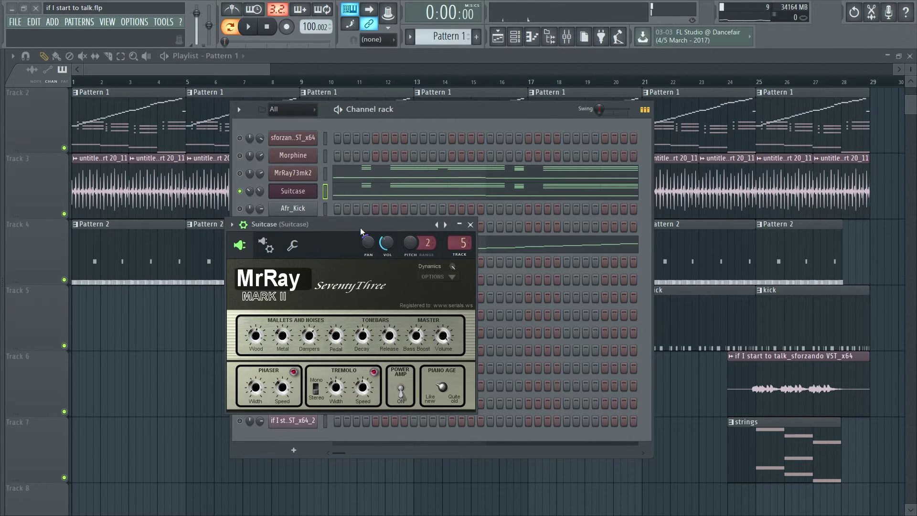
pyautogui.click(304, 173)
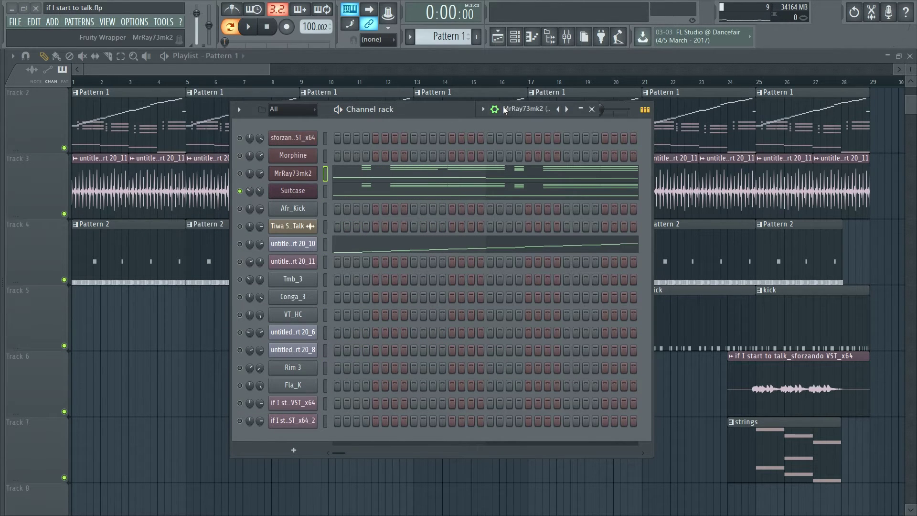
pyautogui.click(535, 107)
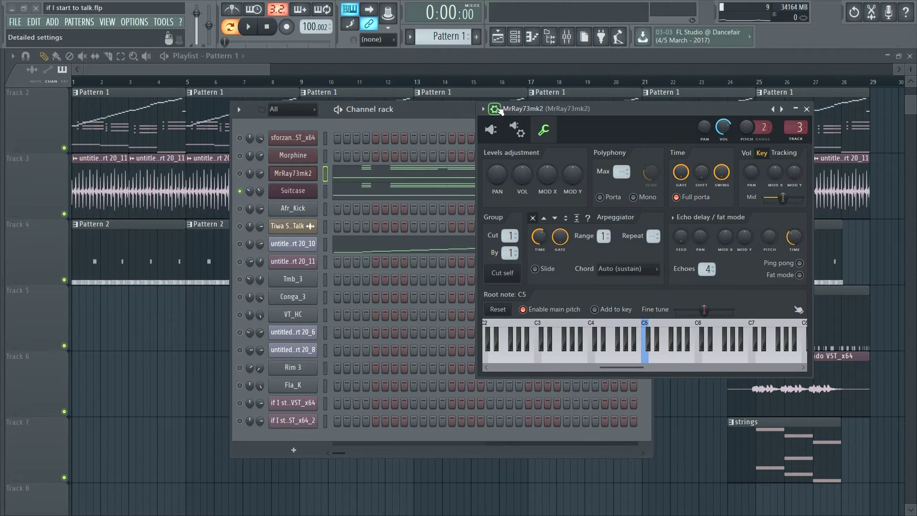
pyautogui.click(301, 190)
pyautogui.click(300, 191)
pyautogui.press('space')
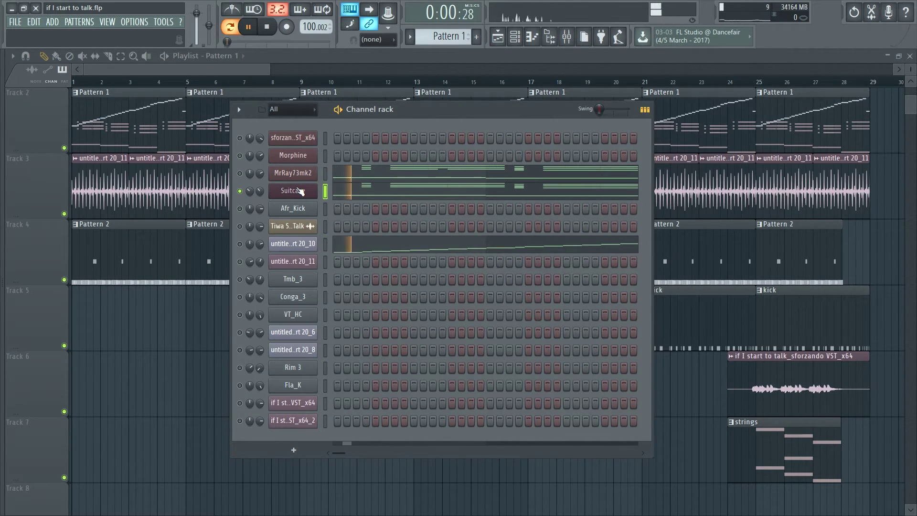
# Step: Show MrRay73mk2's track in the mixer and open its Fruity Flangus effect
pyautogui.click(293, 173)
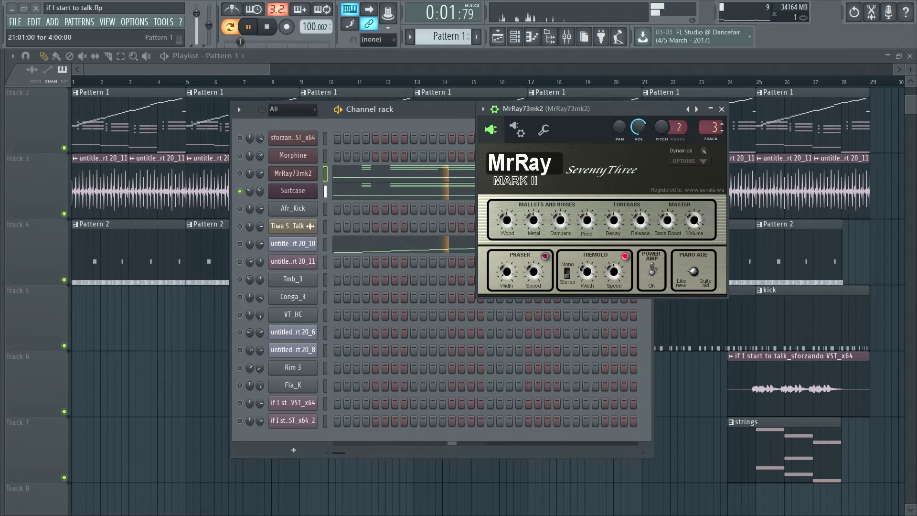
pyautogui.click(567, 36)
pyautogui.press('space')
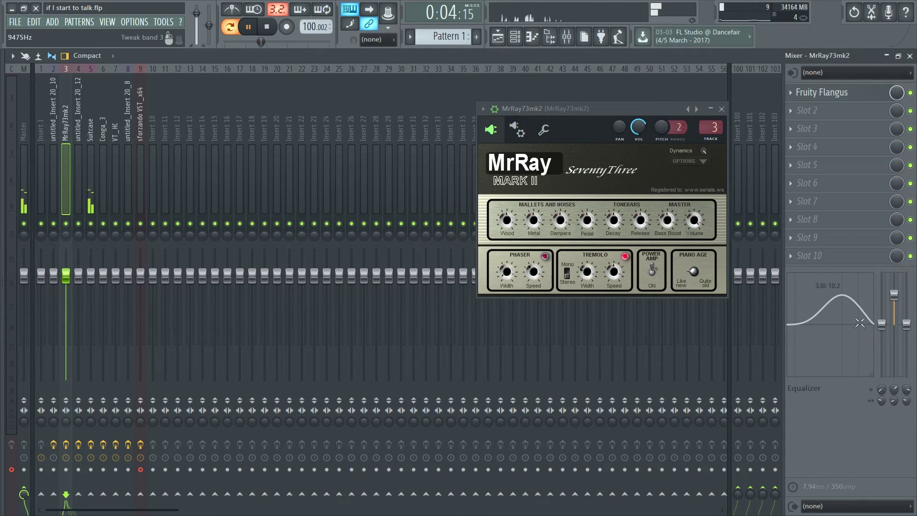
pyautogui.click(824, 93)
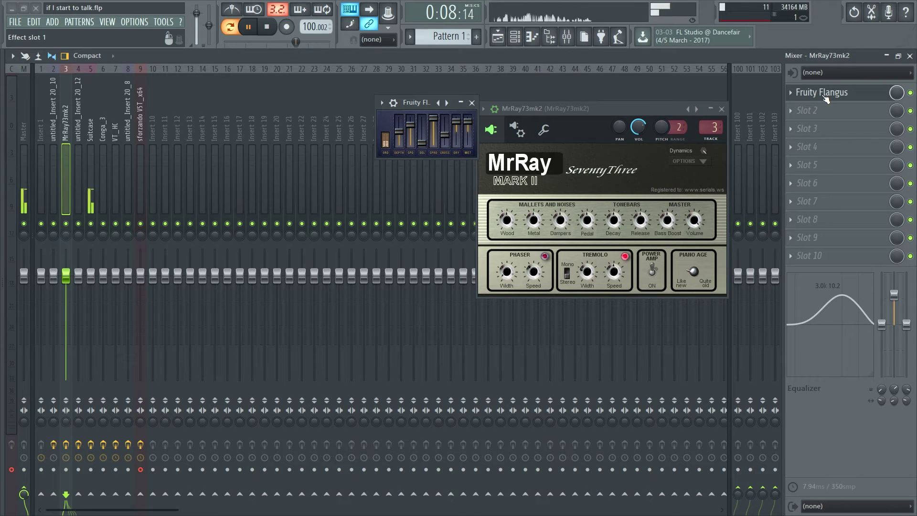
# Step: Return to the playlist, open the untitled_Insert 20_10 channel in Slicex, and preview its sliced sample
pyautogui.click(497, 36)
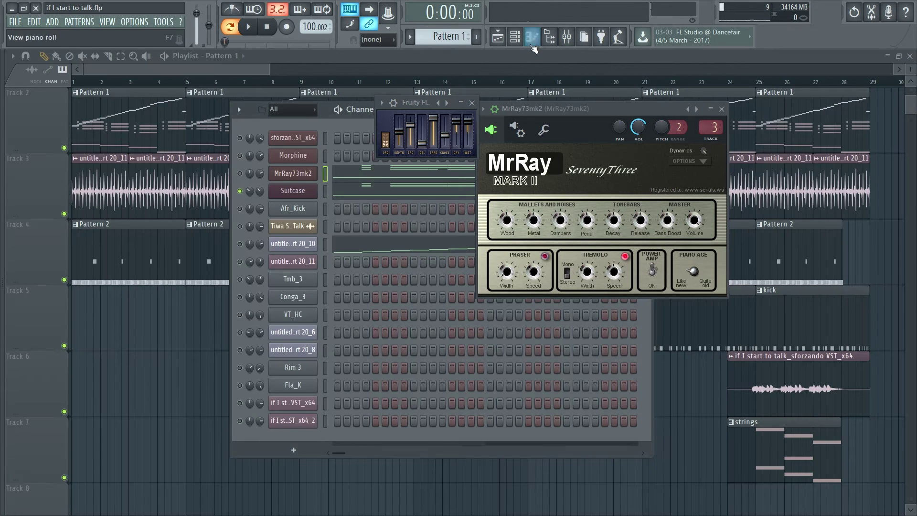
pyautogui.click(515, 37)
pyautogui.click(515, 36)
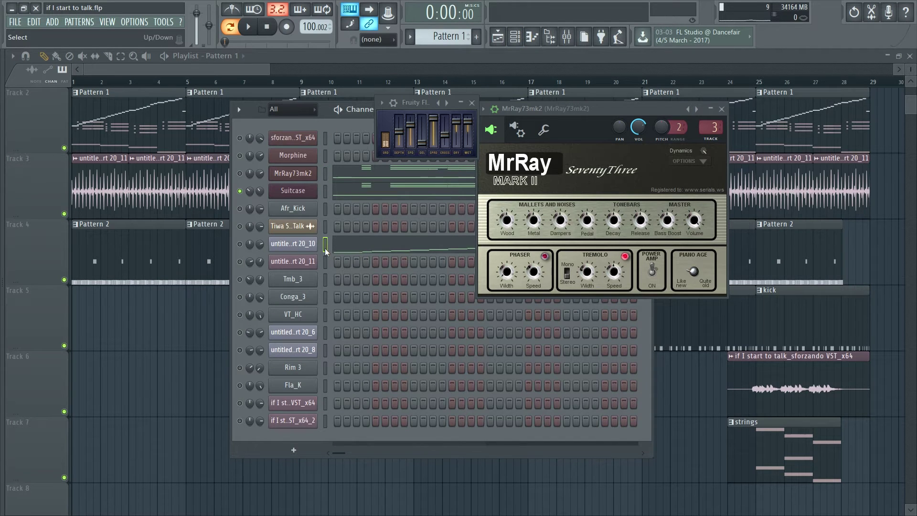
pyautogui.click(309, 244)
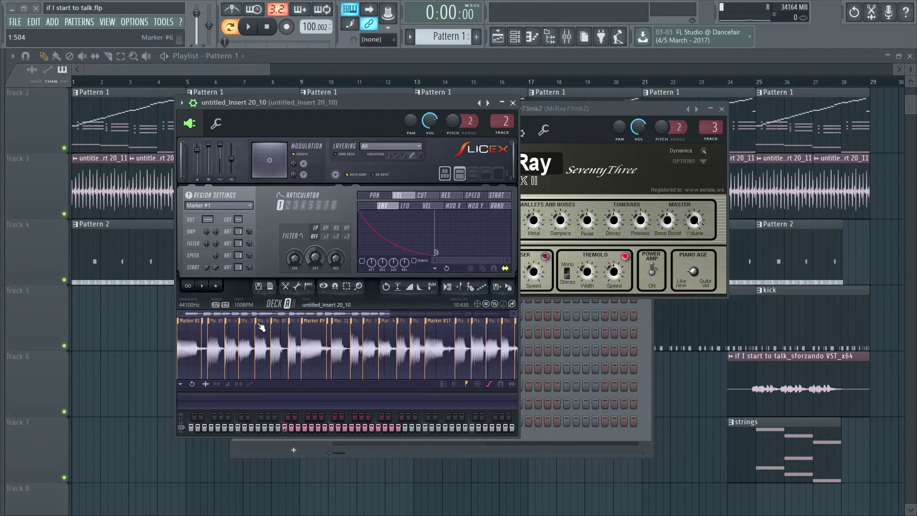
pyautogui.click(202, 287)
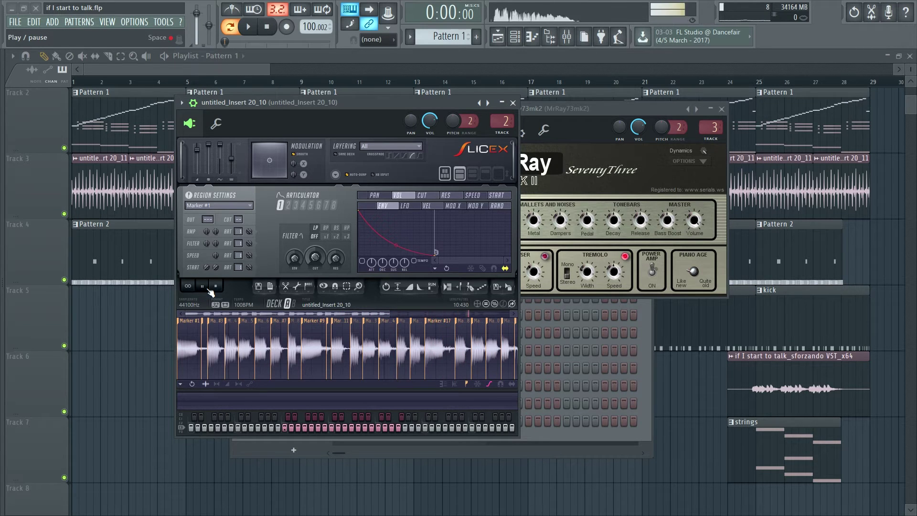
pyautogui.click(208, 288)
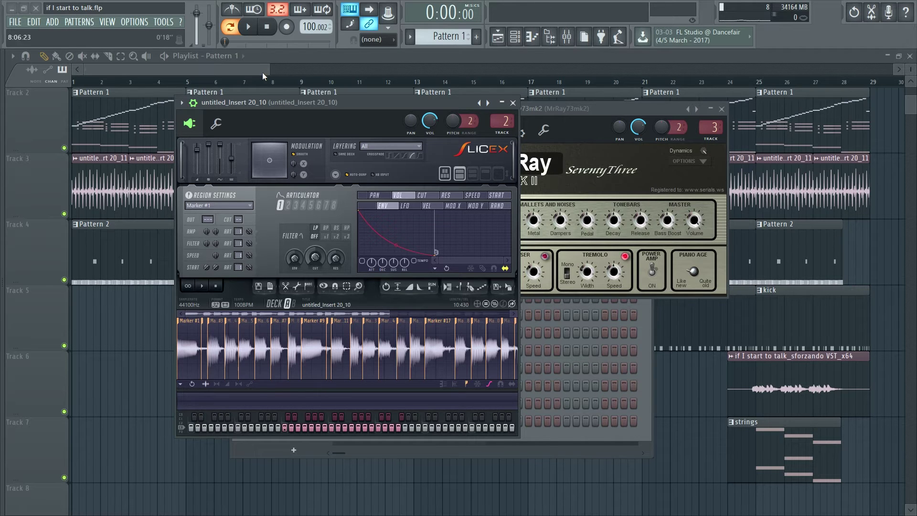
# Step: Open the piano roll for untitled_Insert 20_10 with the Slicex window alongside, and audition its marker slices
pyautogui.moveTo(245, 101); pyautogui.dragTo(370, 108)
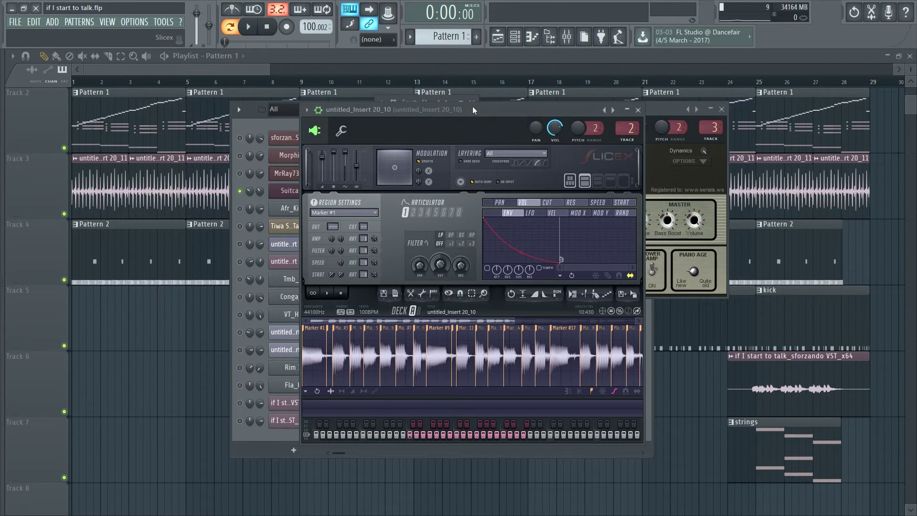
pyautogui.moveTo(473, 110); pyautogui.dragTo(851, 126)
pyautogui.click(356, 251)
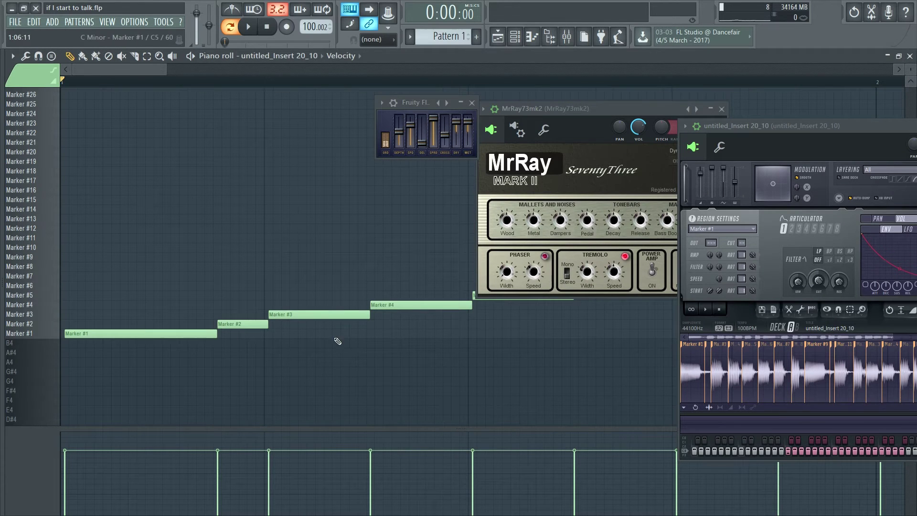
pyautogui.click(43, 336)
pyautogui.moveTo(44, 340); pyautogui.dragTo(41, 195)
pyautogui.moveTo(750, 126); pyautogui.dragTo(475, 111)
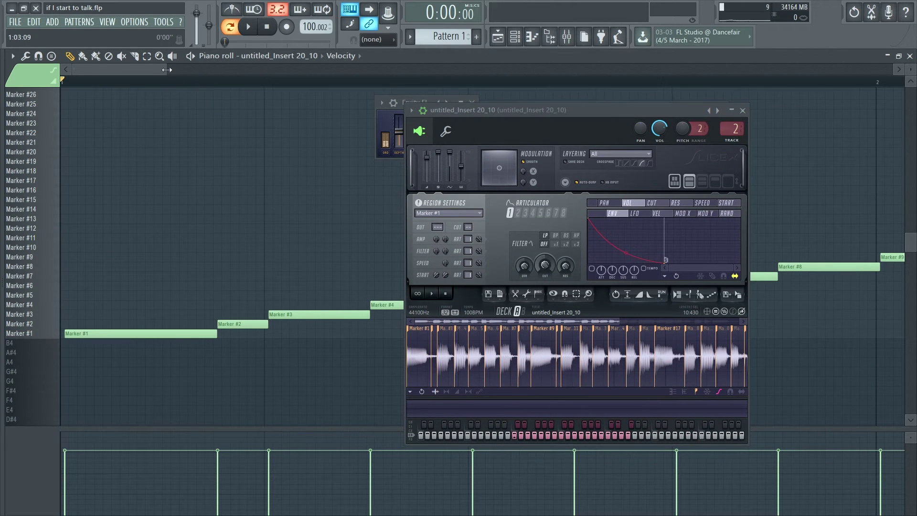
# Step: Audition individual slices from Marker #1 upward against the full ascending note sequence in the piano roll
pyautogui.moveTo(166, 70); pyautogui.dragTo(747, 72)
pyautogui.click(44, 334)
pyautogui.click(43, 329)
pyautogui.click(44, 305)
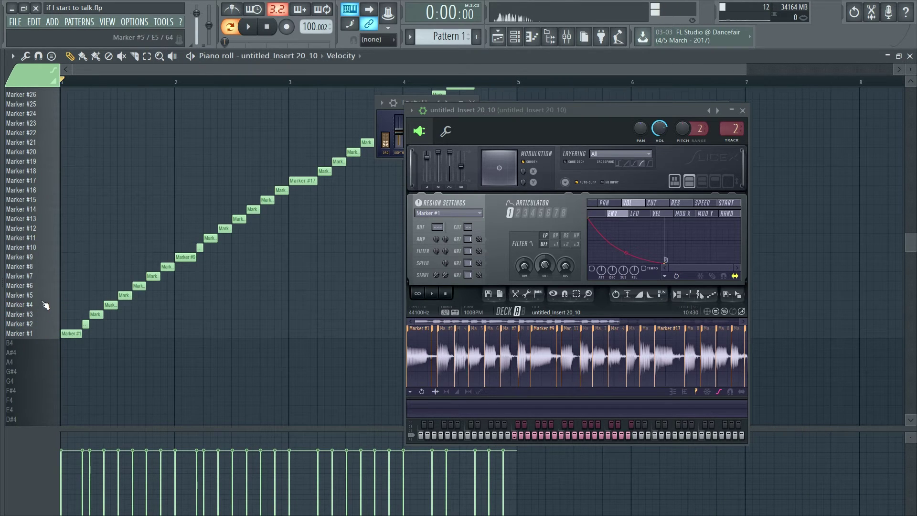
pyautogui.moveTo(45, 228); pyautogui.dragTo(45, 158)
# Step: Reposition the Slicex window over the piano roll, play Pattern 1 briefly, and pause it
pyautogui.click(533, 37)
pyautogui.click(532, 37)
pyautogui.moveTo(649, 114); pyautogui.dragTo(564, 101)
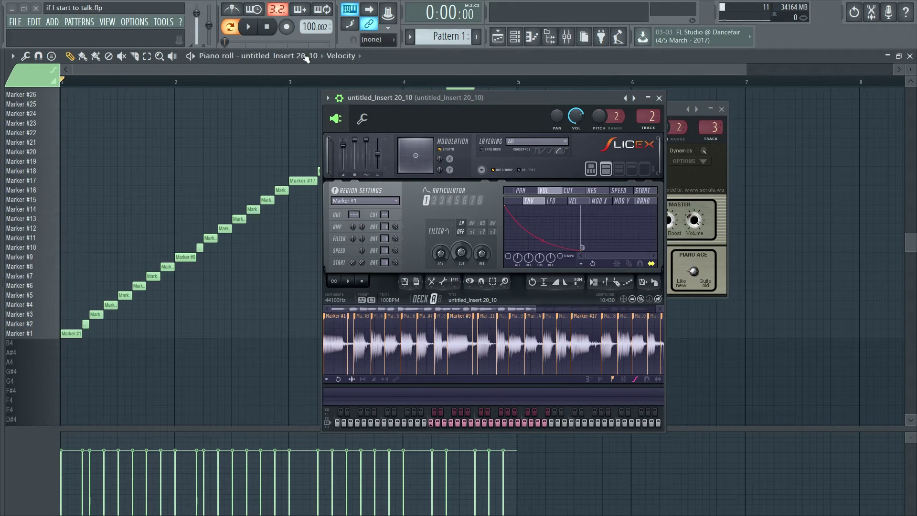
pyautogui.click(249, 28)
pyautogui.click(249, 27)
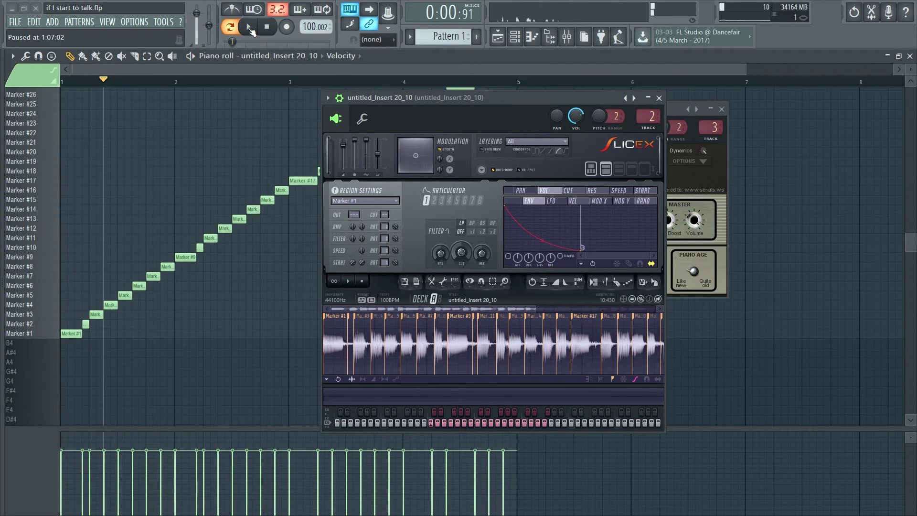
# Step: Bring up the channel rack over the piano roll and close the Slicex and Fruity Flangus windows
pyautogui.click(515, 37)
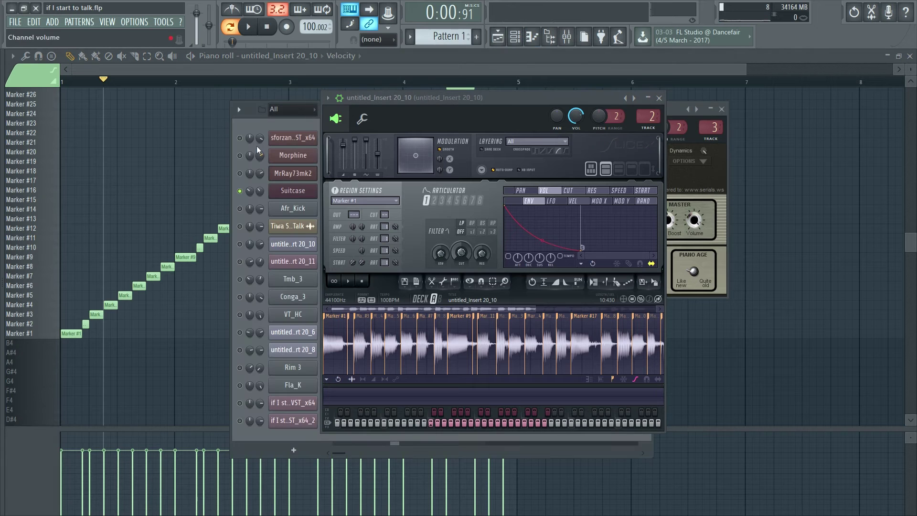
pyautogui.click(659, 98)
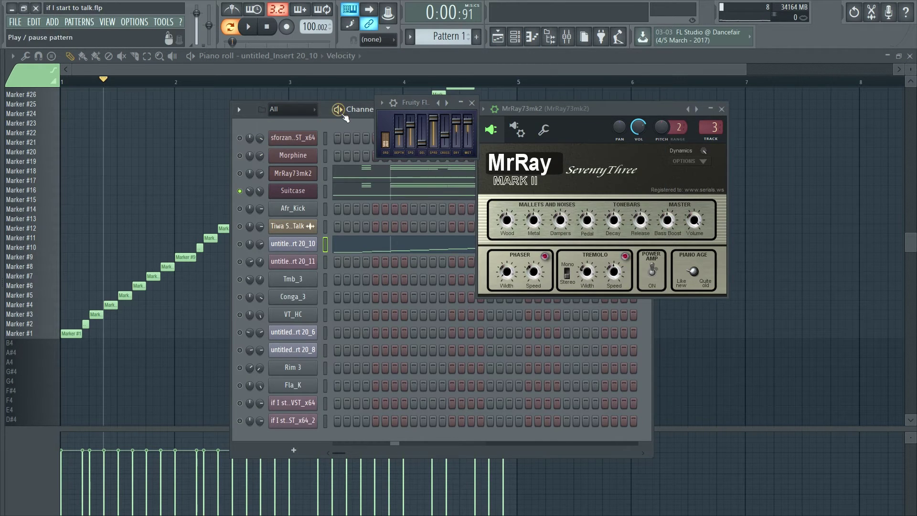
pyautogui.doubleClick(341, 110)
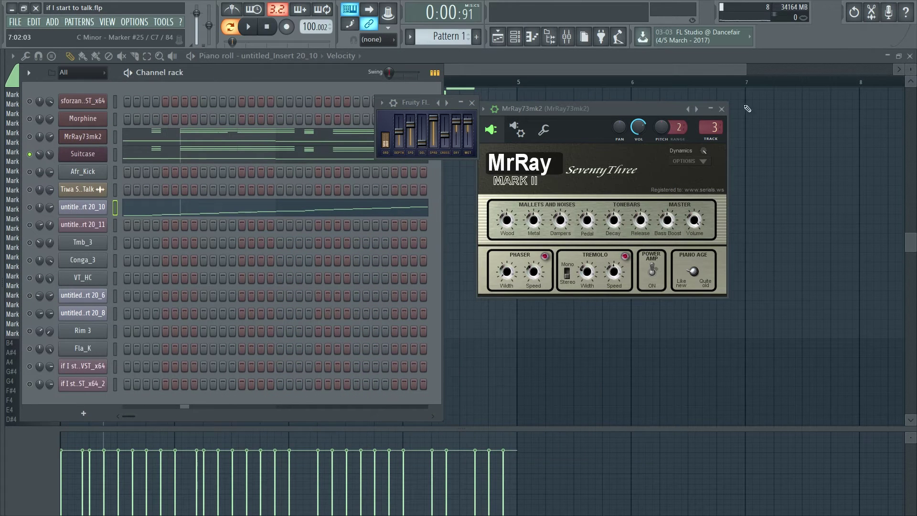
pyautogui.click(472, 102)
pyautogui.moveTo(323, 69); pyautogui.dragTo(433, 72)
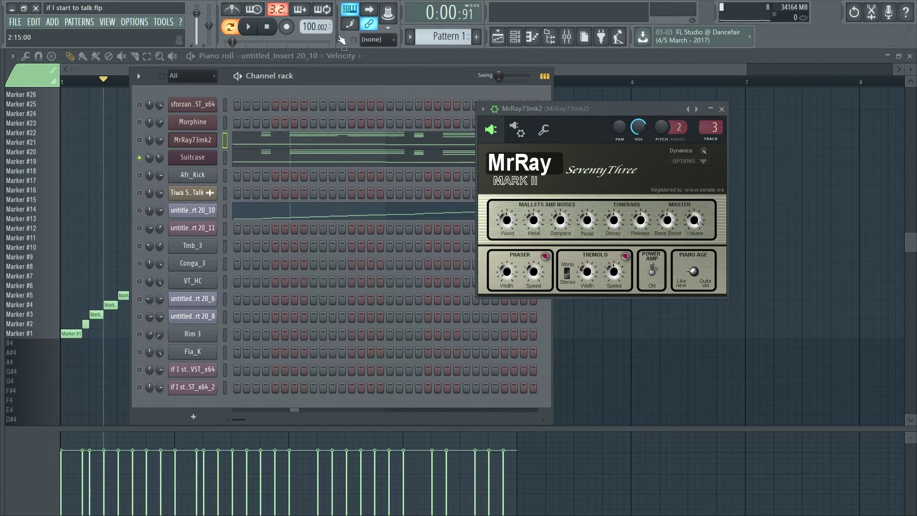
# Step: Switch the channel rack to Pattern 2 and close the MrRay73mk2 window to clear the view
pyautogui.scroll(-1, 441, 35)
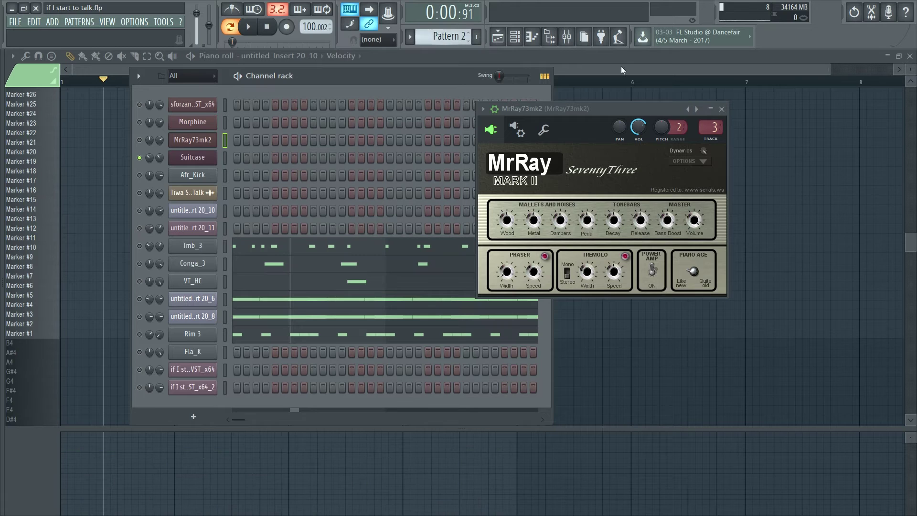
pyautogui.click(722, 109)
pyautogui.moveTo(440, 79); pyautogui.dragTo(643, 125)
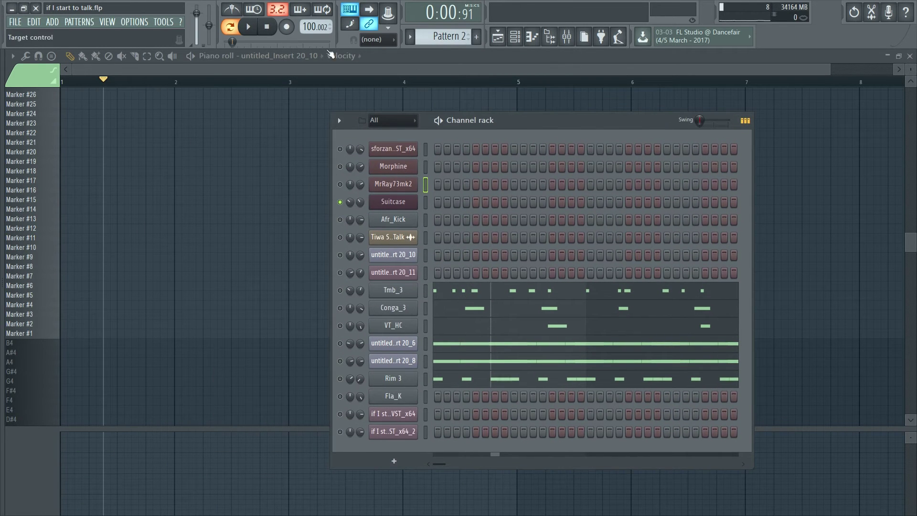
# Step: Re-enable all channels after the Suitcase solo, play Pattern 2 in full, and stop playback
pyautogui.click(249, 28)
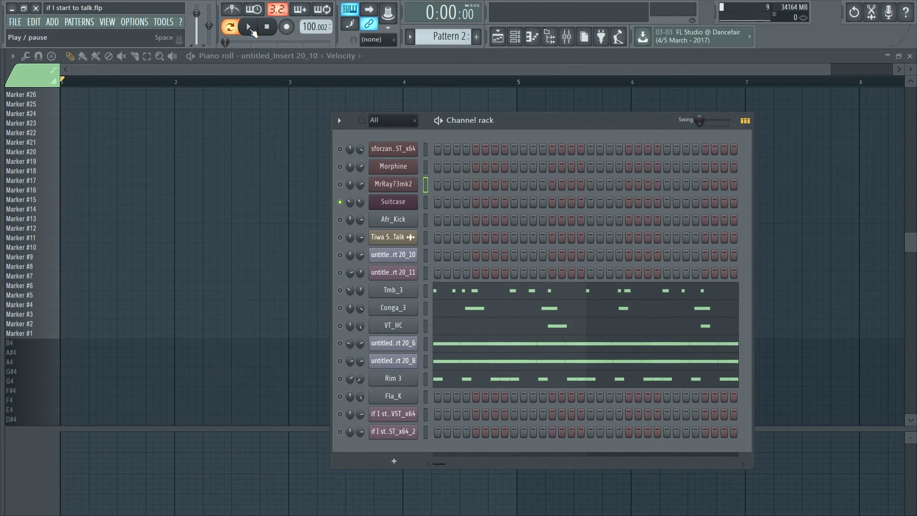
pyautogui.rightClick(341, 202)
pyautogui.click(343, 207)
pyautogui.click(269, 30)
pyautogui.press('space')
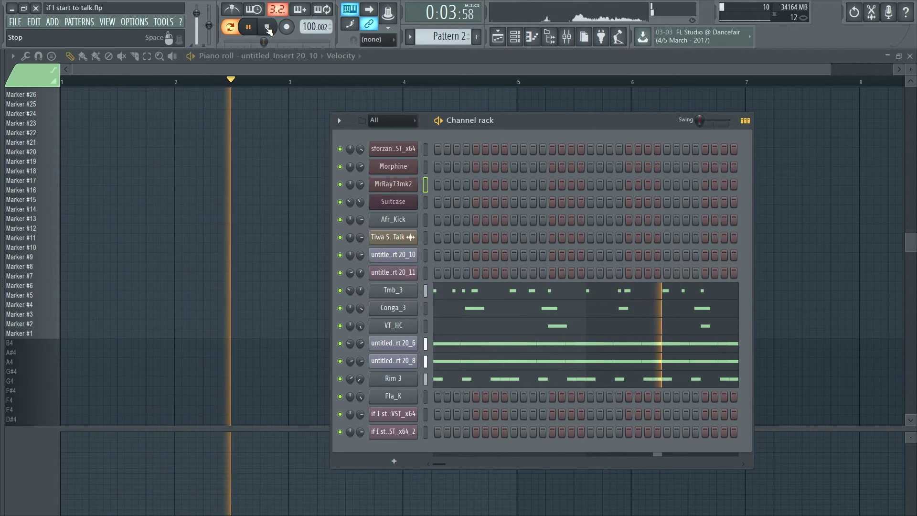
pyautogui.click(268, 29)
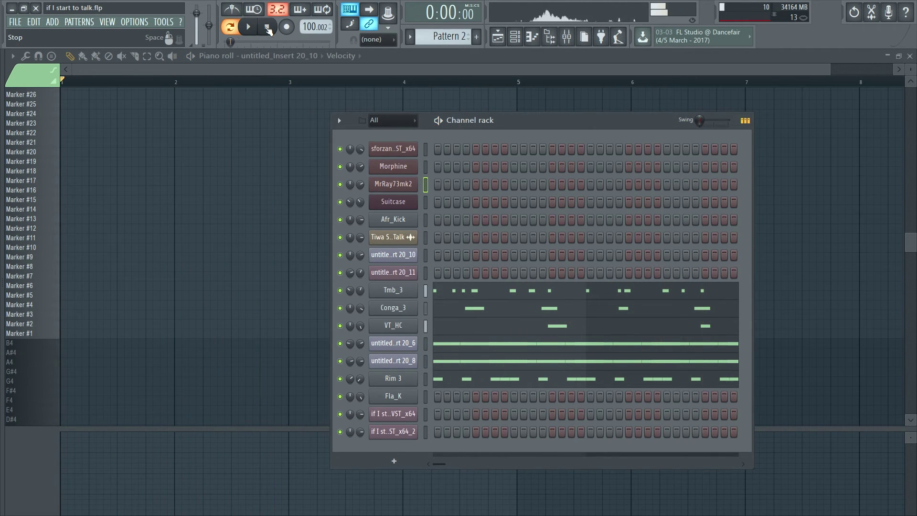
# Step: Solo the untitled 20_6 channel in Pattern 2, play it, add the untitled 20_8 channel, and stop playback
pyautogui.click(426, 343)
pyautogui.rightClick(340, 343)
pyautogui.press('space')
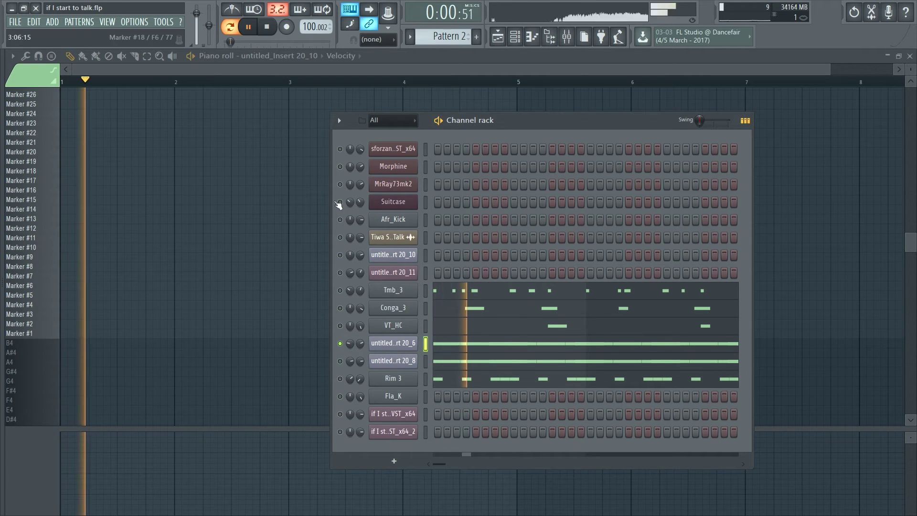
pyautogui.click(340, 361)
pyautogui.click(271, 28)
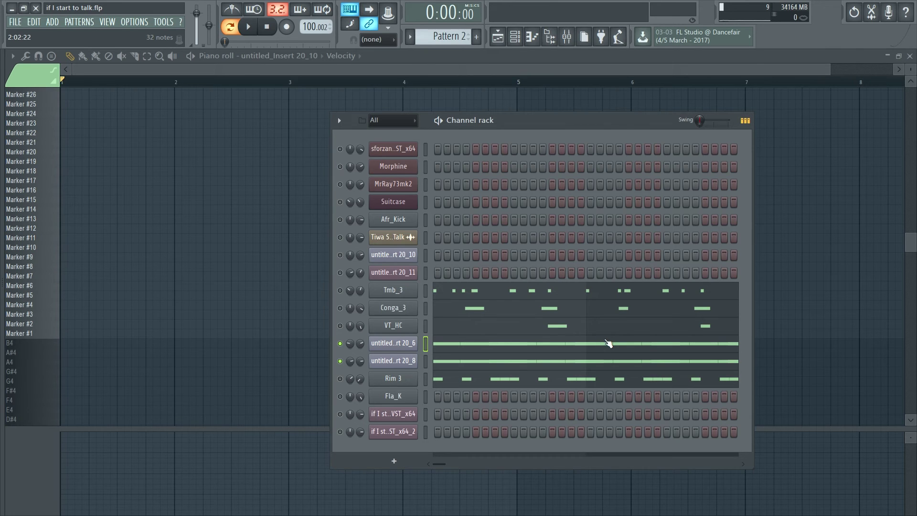
# Step: Turn every channel back on, play Pattern 2 with all its percussion, and stop playback
pyautogui.rightClick(355, 343)
pyautogui.rightClick(341, 343)
pyautogui.rightClick(356, 343)
pyautogui.click(222, 52)
pyautogui.click(247, 26)
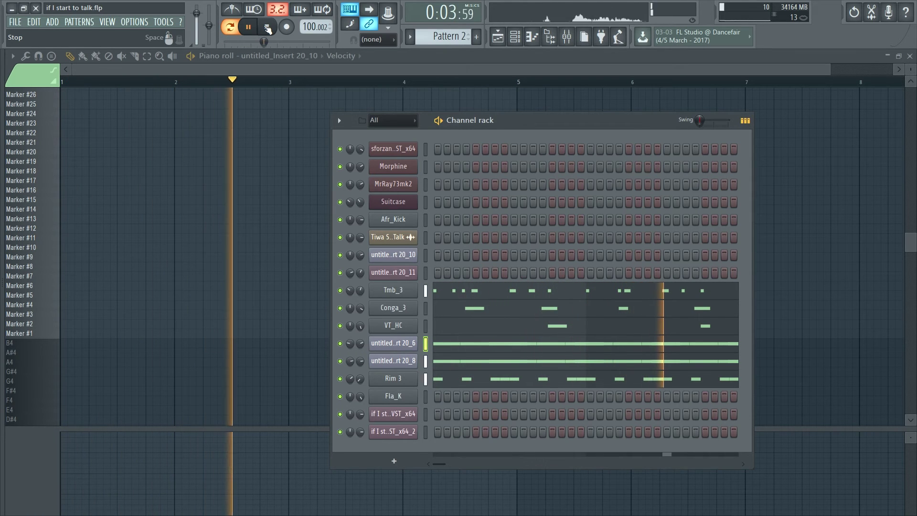
pyautogui.click(268, 28)
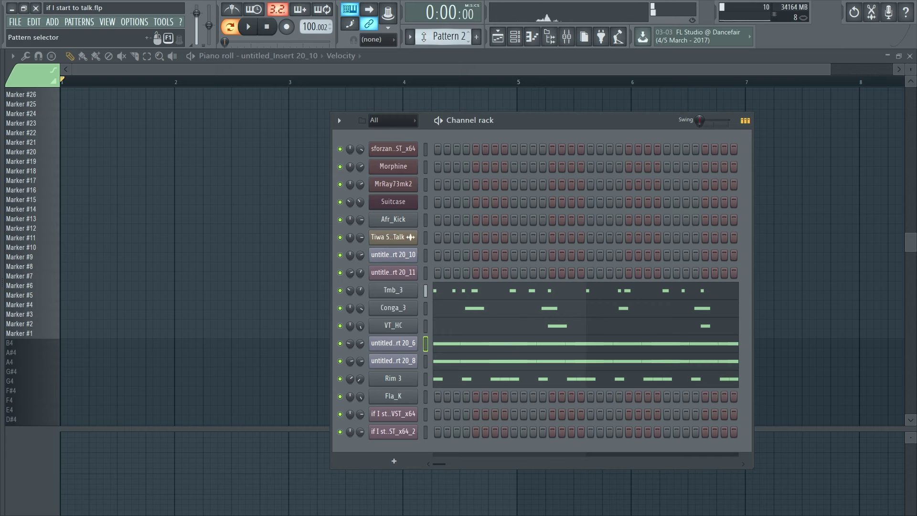
# Step: Play the kick pattern, examine the Fla_K notes in the piano roll, close it, and stop playback
pyautogui.scroll(1, 424, 36)
pyautogui.click(256, 32)
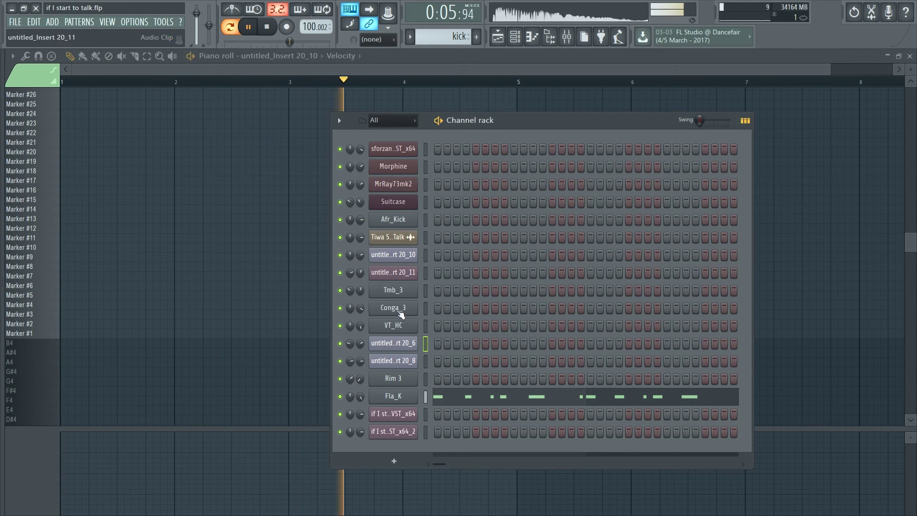
pyautogui.click(446, 396)
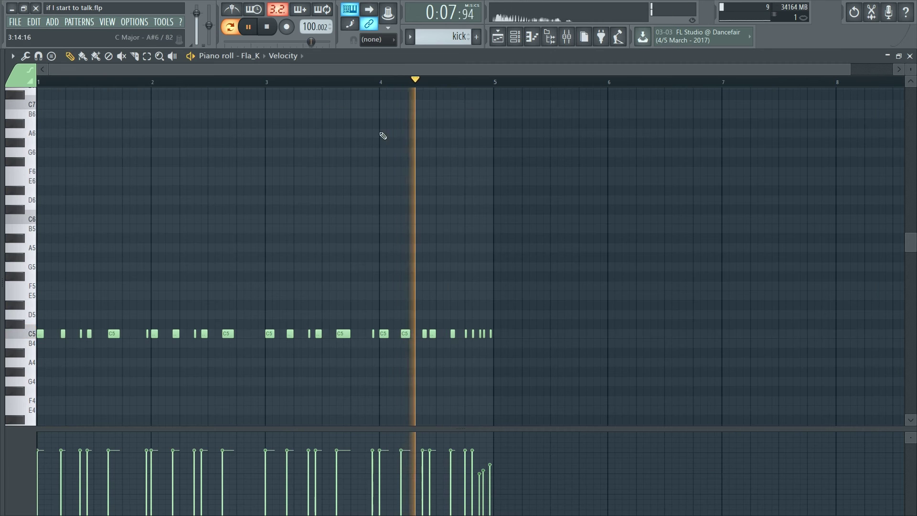
pyautogui.press('F7')
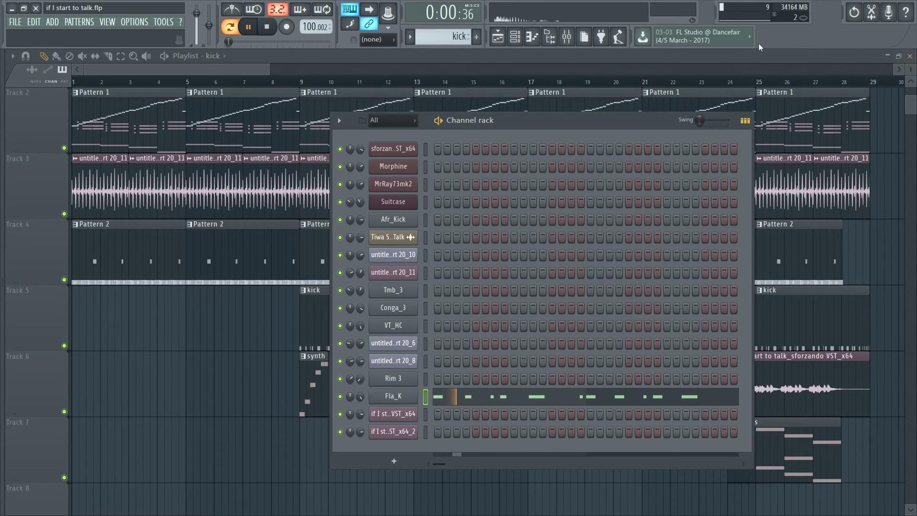
pyautogui.press('space')
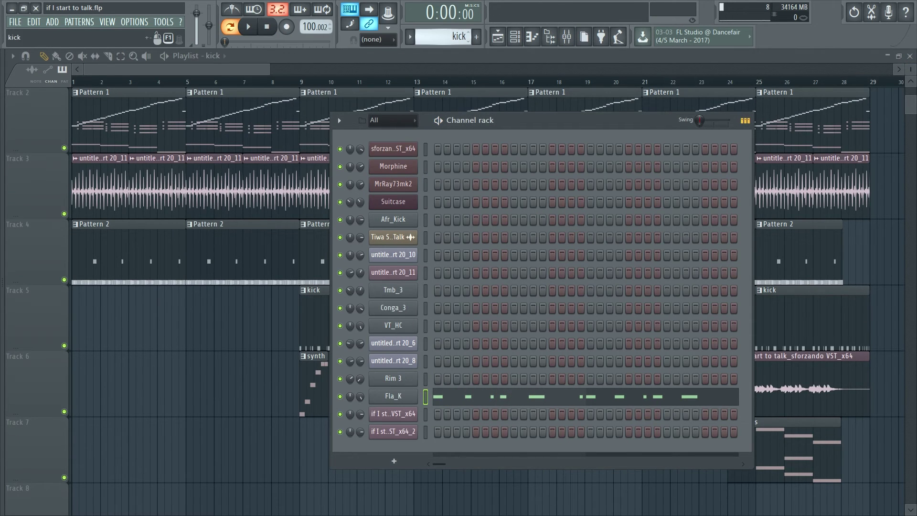
# Step: Play the synth pattern, stop it, and inspect the Morphine synthesizer's program before closing its window
pyautogui.scroll(-1, 454, 36)
pyautogui.click(250, 27)
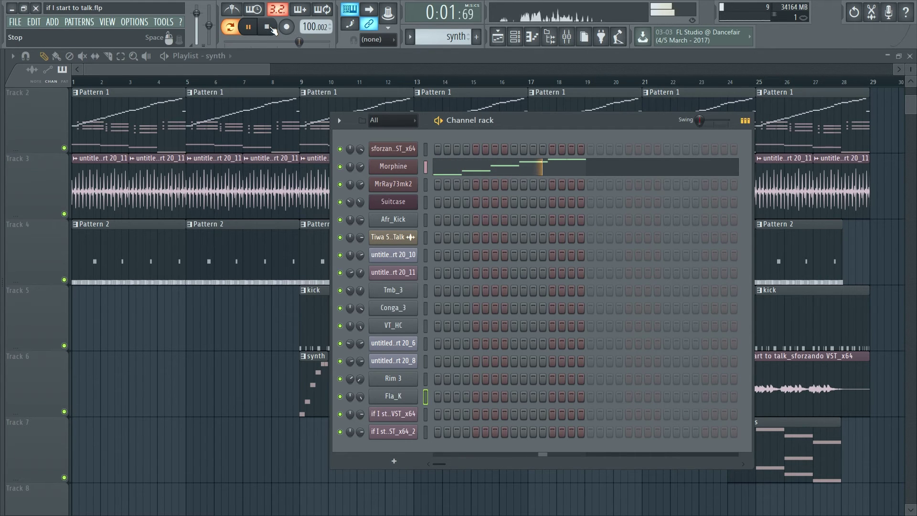
pyautogui.click(269, 28)
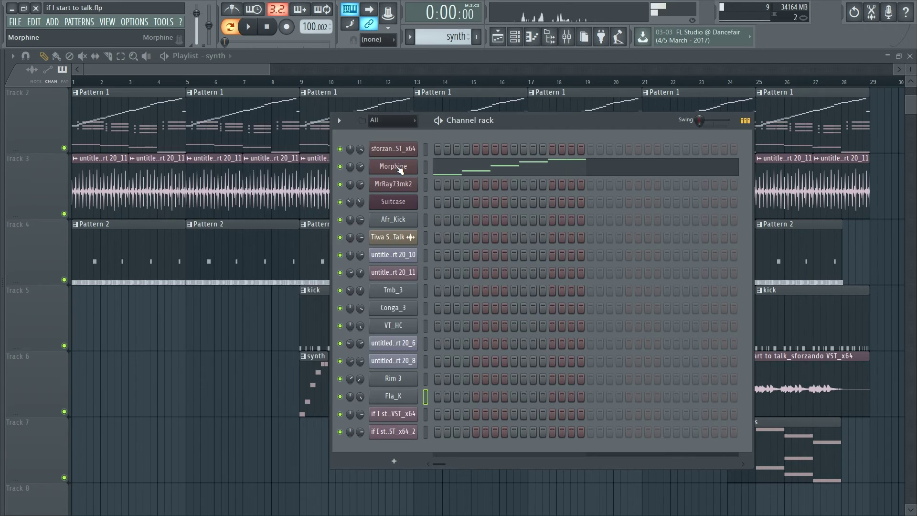
pyautogui.click(394, 166)
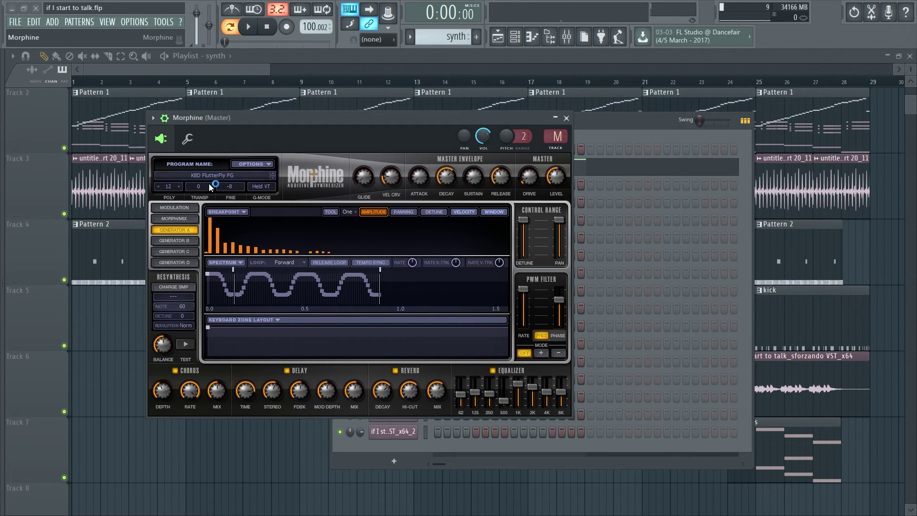
pyautogui.click(566, 118)
# Step: Switch to the mute trumpet pattern and move the channel rack off the playlist's final bars
pyautogui.scroll(-3, 442, 36)
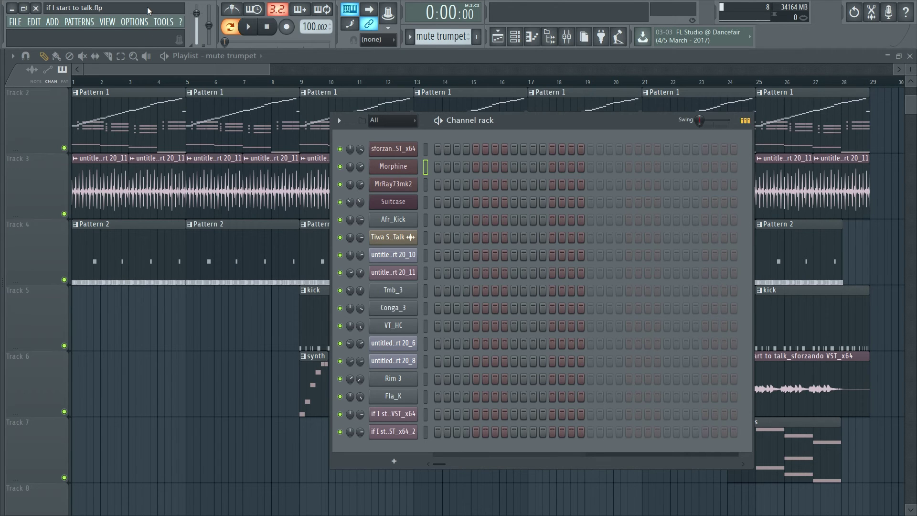
pyautogui.click(556, 41)
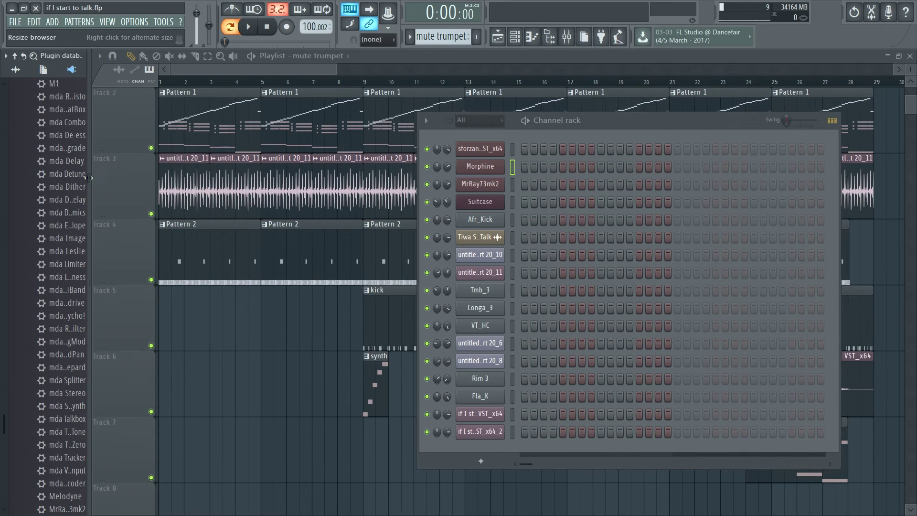
pyautogui.moveTo(16, 172)
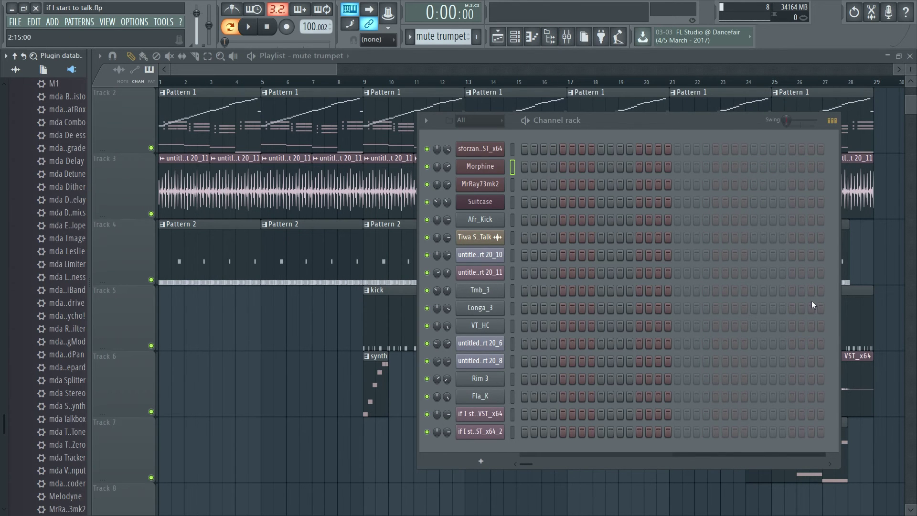
pyautogui.moveTo(670, 125); pyautogui.dragTo(315, 77)
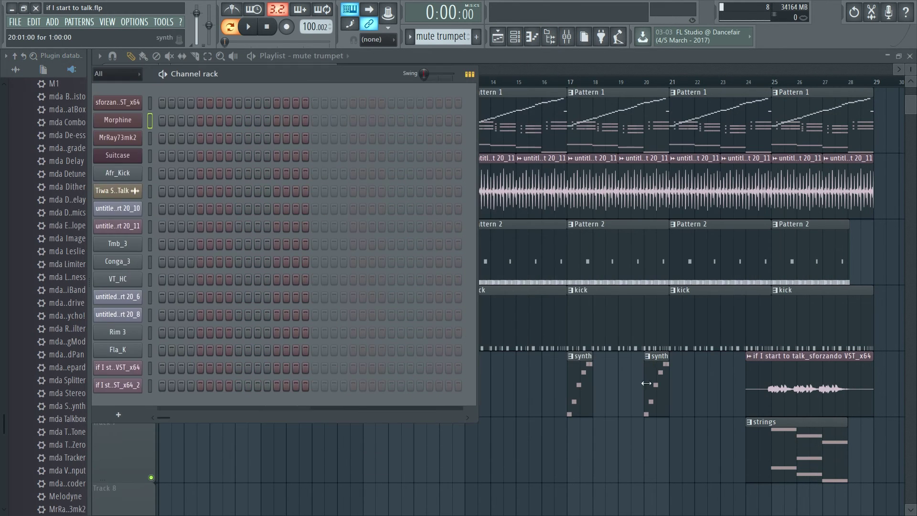
# Step: Inspect the "if I start to talk_sforzando VST_x64" clip's settings and audition the clip from bar 24 with Track 6 soloed
pyautogui.doubleClick(807, 382)
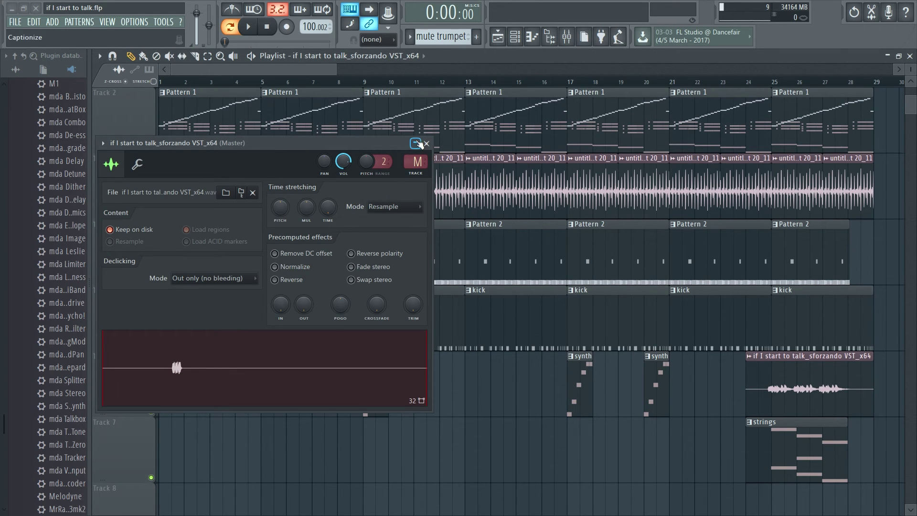
pyautogui.click(426, 143)
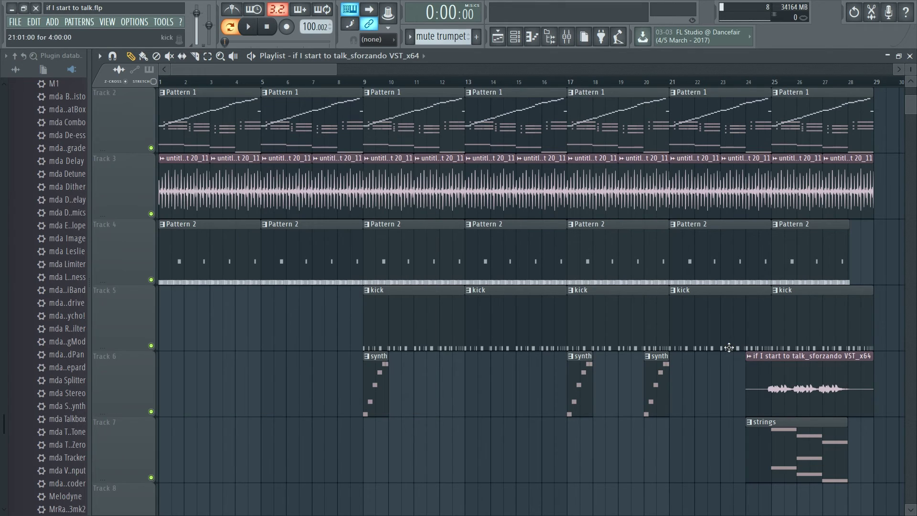
pyautogui.click(760, 85)
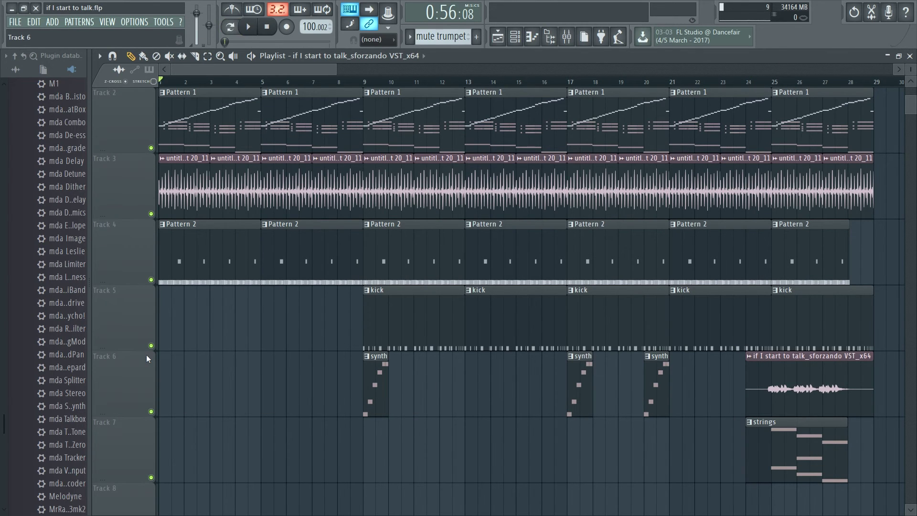
pyautogui.rightClick(151, 411)
pyautogui.click(247, 26)
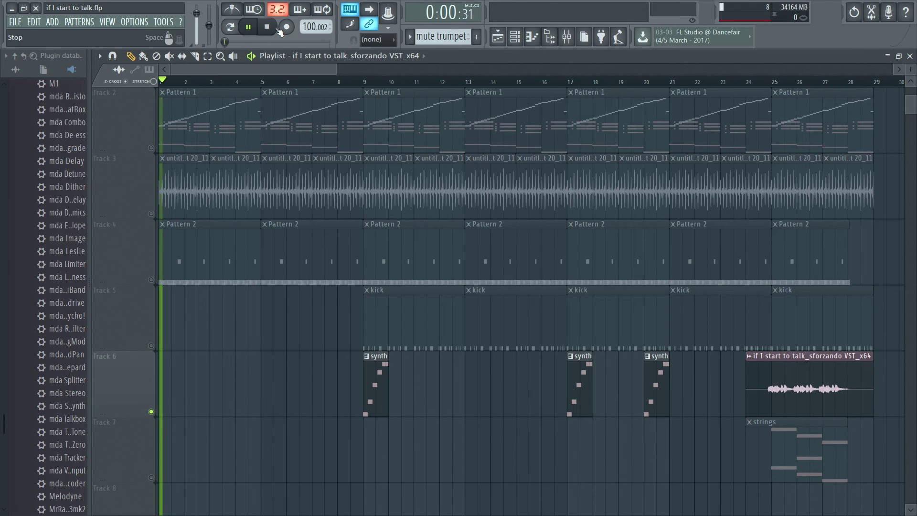
pyautogui.click(765, 83)
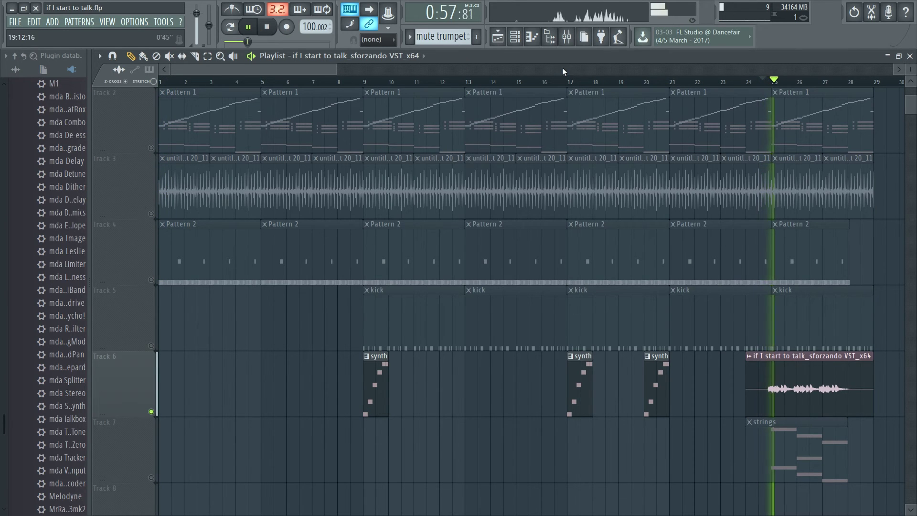
pyautogui.click(267, 27)
# Step: Bring up the channel rack, move it to the middle of the playlist, and hide it
pyautogui.click(515, 36)
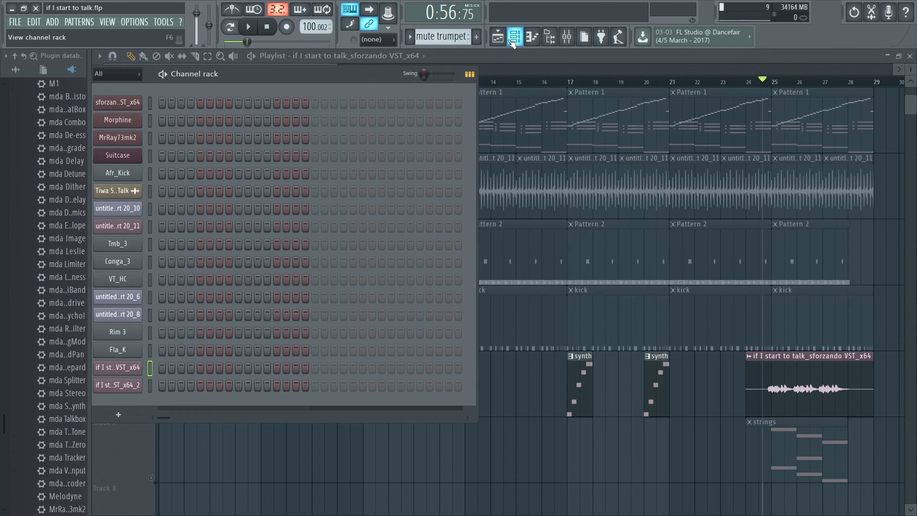
pyautogui.moveTo(331, 74); pyautogui.dragTo(528, 104)
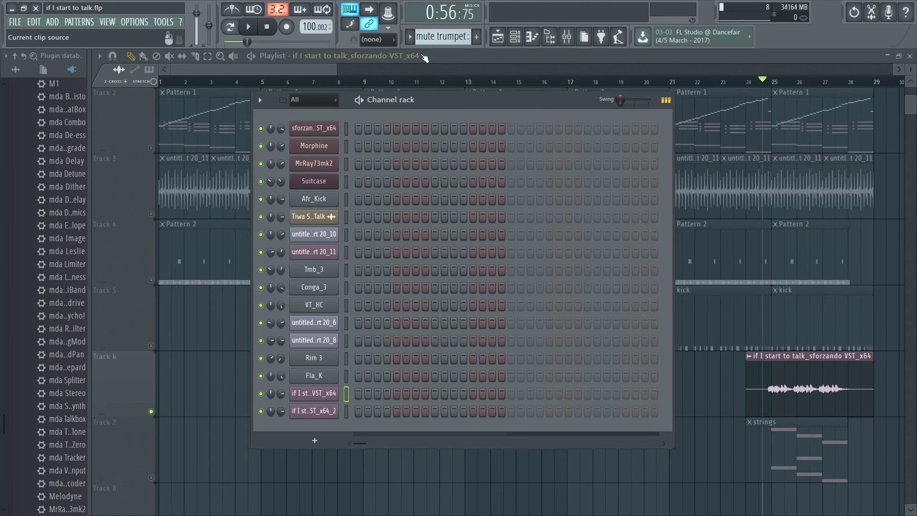
pyautogui.press('F6')
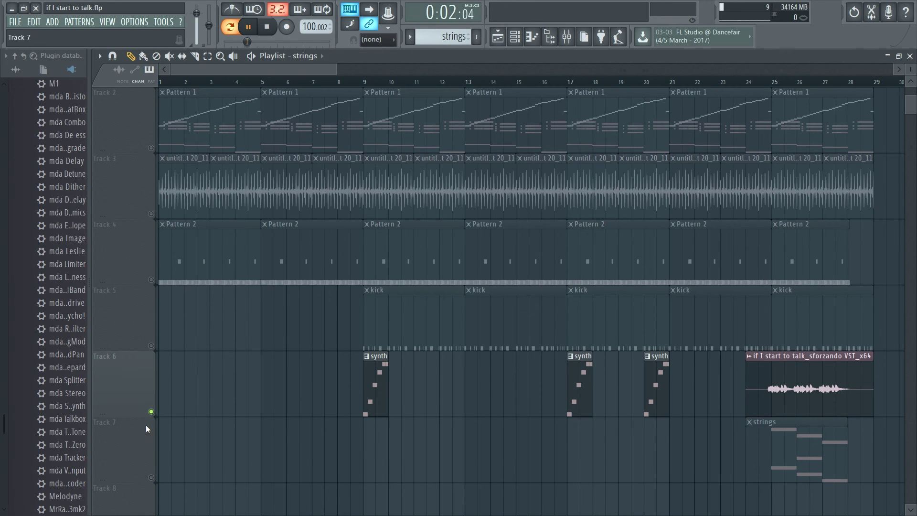
# Step: Unsolo Track 6, audition the strings pattern in the channel rack, and inspect its sforzando instrument before closing both windows
pyautogui.rightClick(150, 411)
pyautogui.click(520, 43)
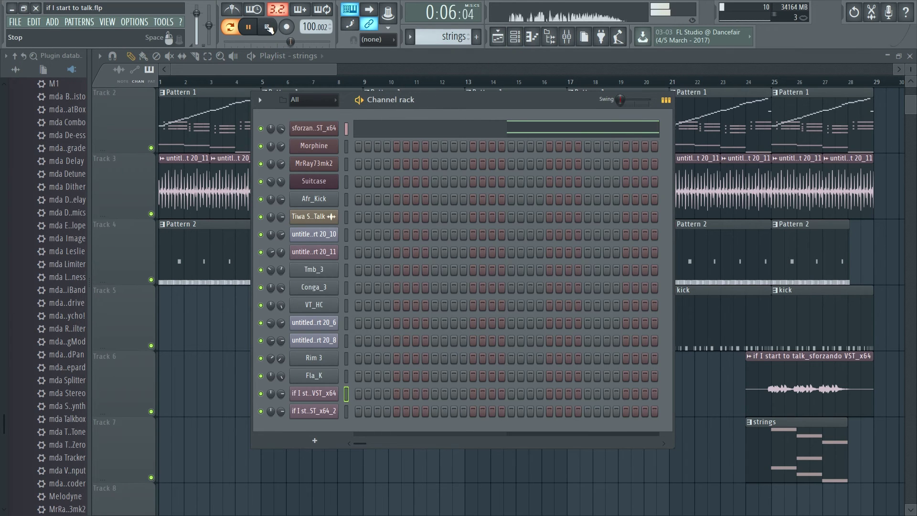
pyautogui.click(309, 136)
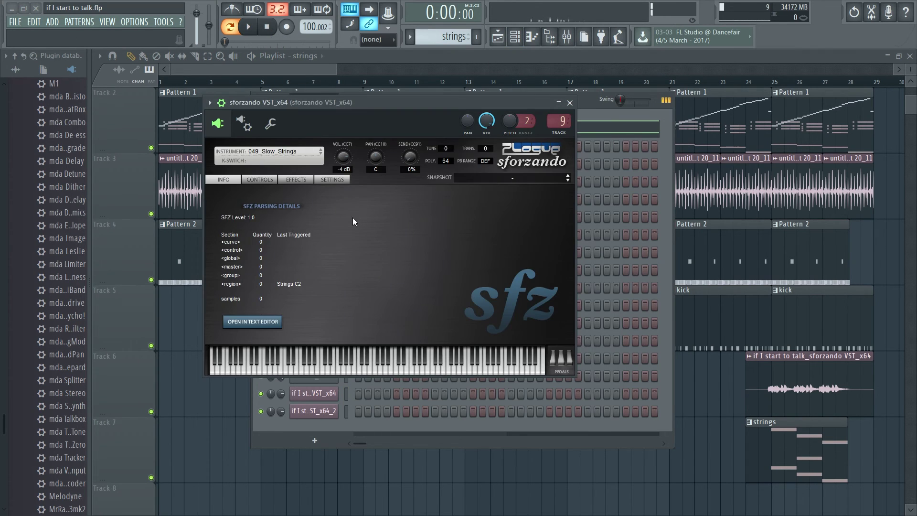
pyautogui.click(569, 102)
pyautogui.click(537, 58)
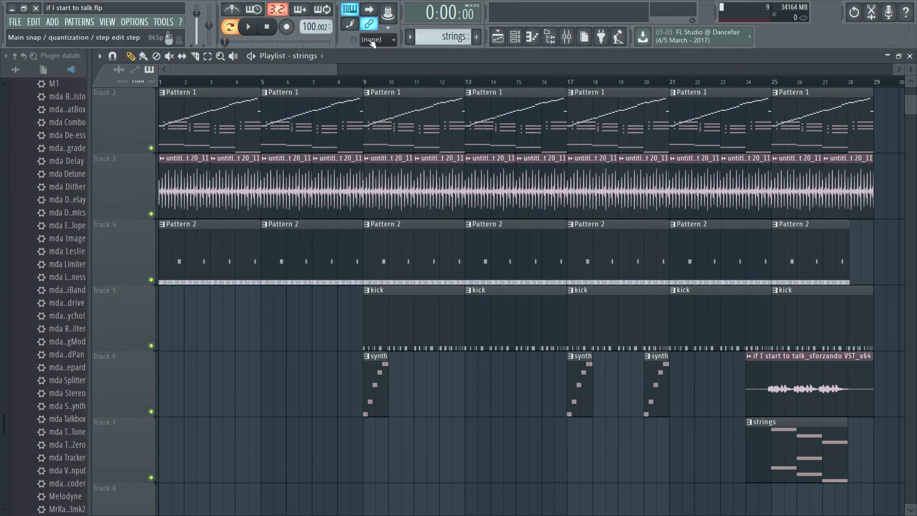
# Step: Switch to Pattern 1 and song mode, play the start of the full arrangement, and stop playback
pyautogui.click(256, 26)
pyautogui.click(264, 27)
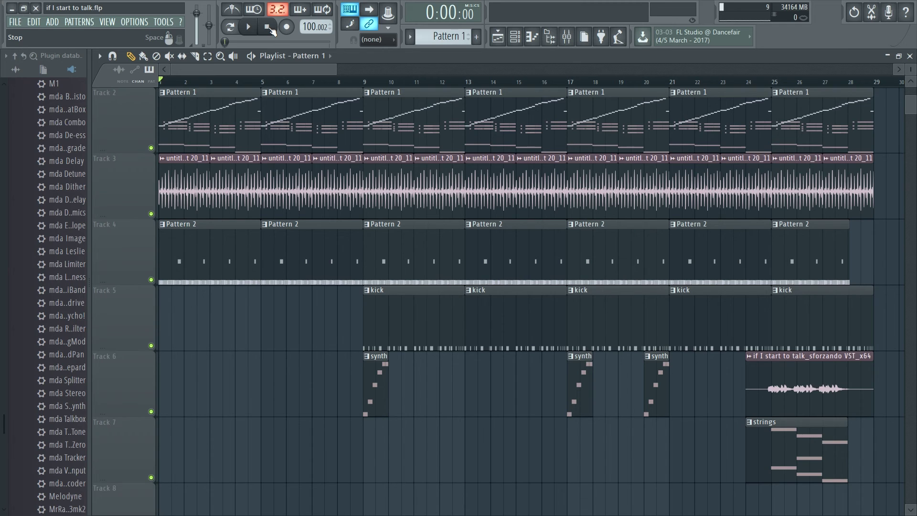
pyautogui.click(255, 29)
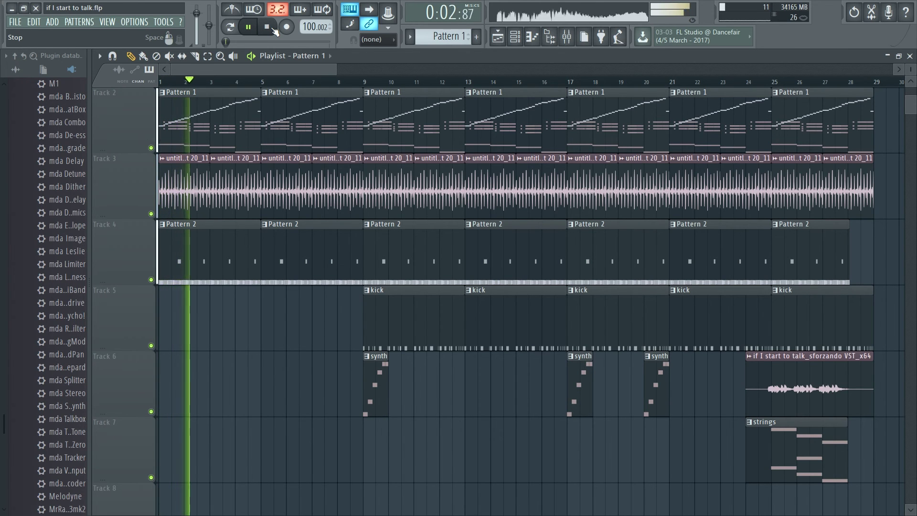
pyautogui.click(269, 28)
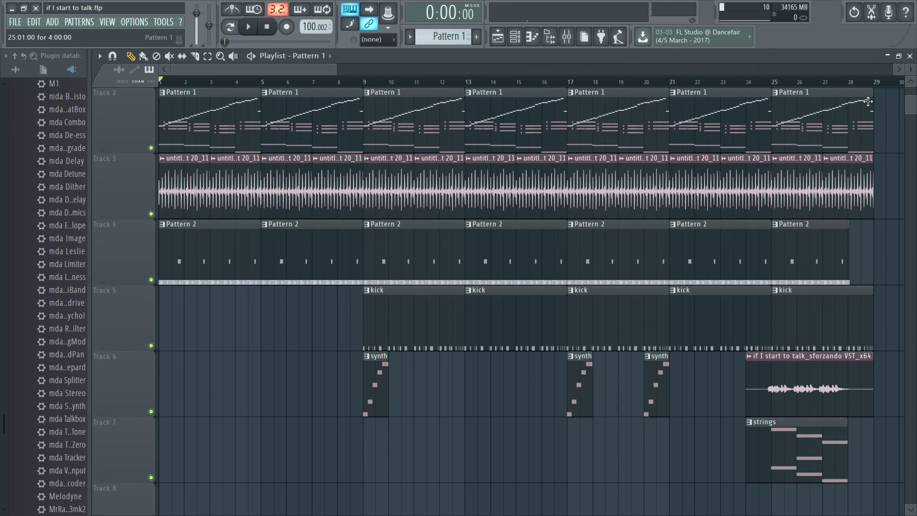
# Step: Mute the original song on Track 1 and play the arrangement through to about bar 28, ending with playback stopped
pyautogui.click(912, 80)
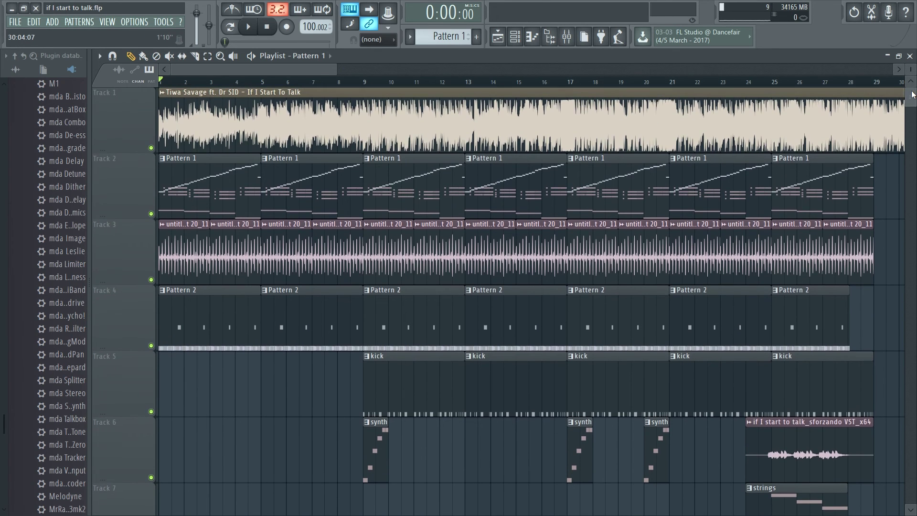
pyautogui.click(151, 148)
pyautogui.click(911, 110)
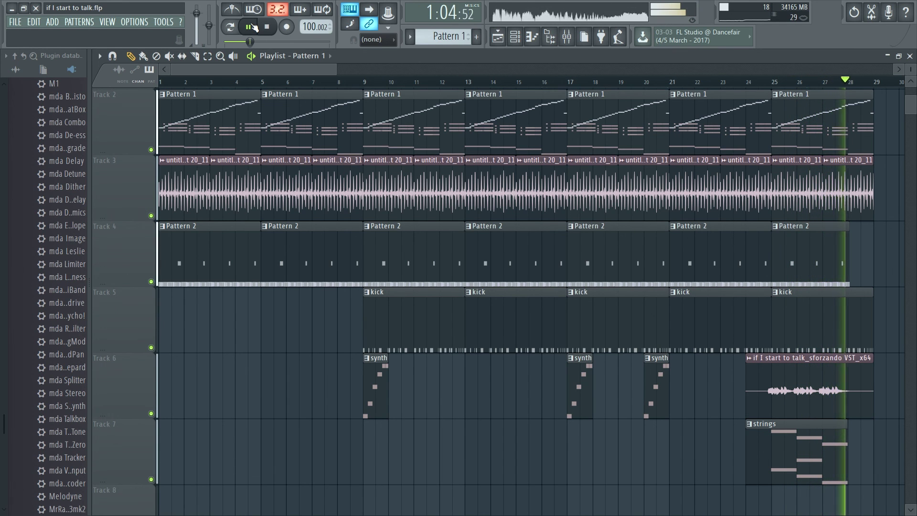
pyautogui.click(250, 28)
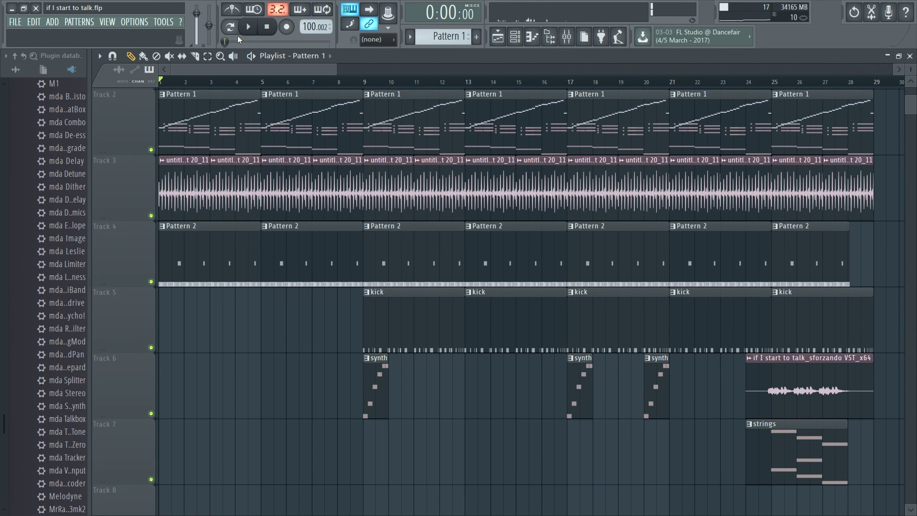